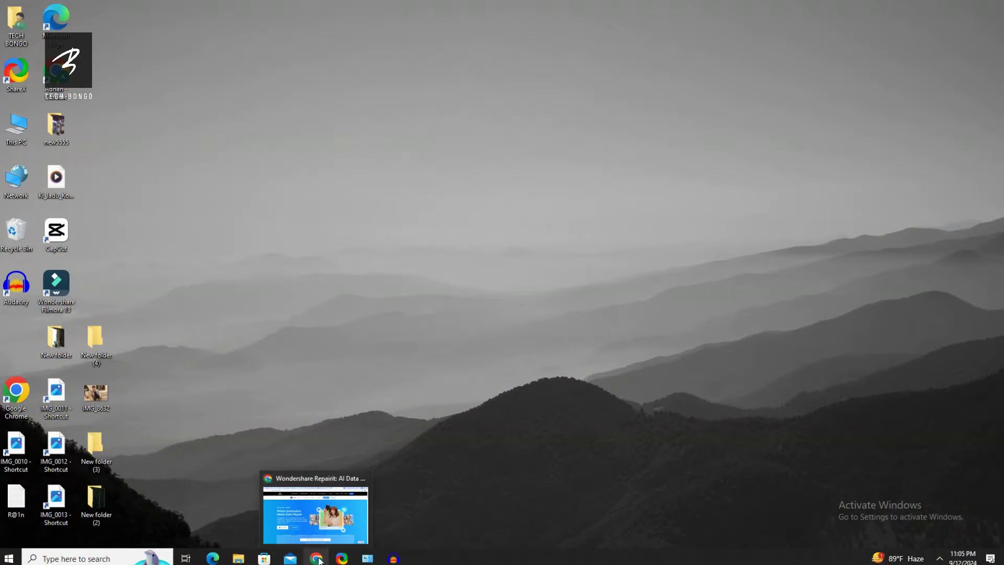
- Switch to the Wondershare Repairit website in Chrome and examine the repair features described on its home page
left_click(326, 525)
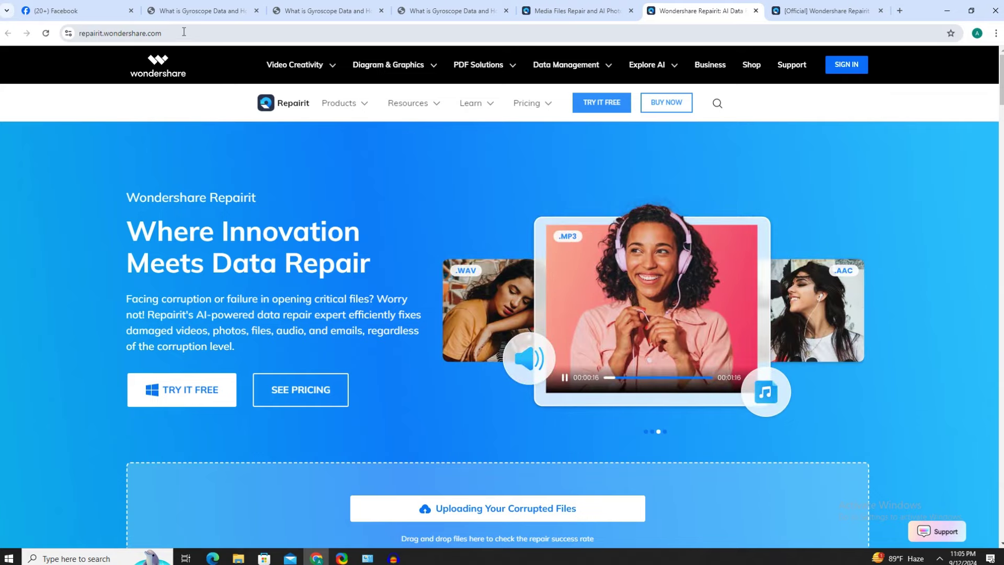
scroll(613, 216, "down", 3)
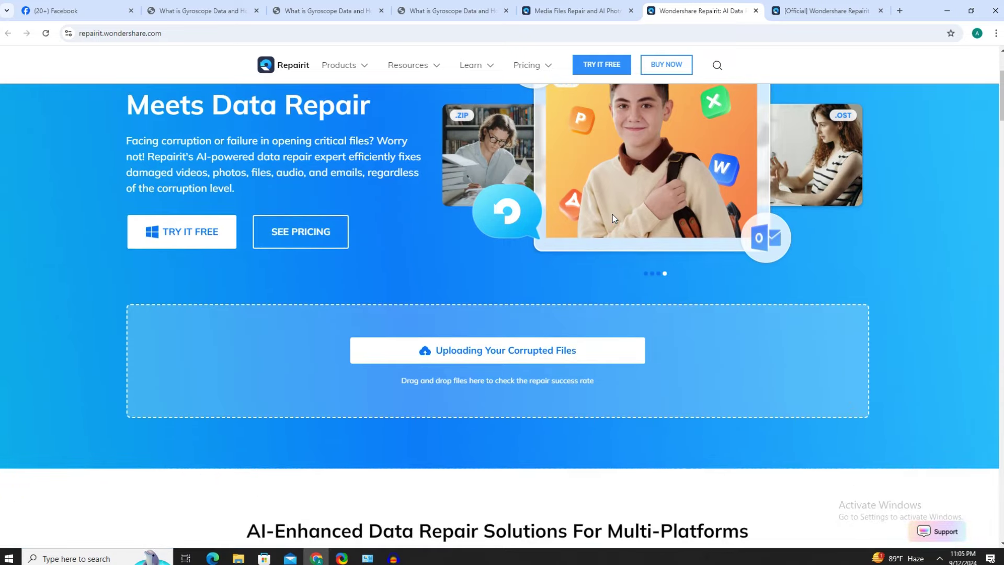
scroll(612, 215, "down", 7)
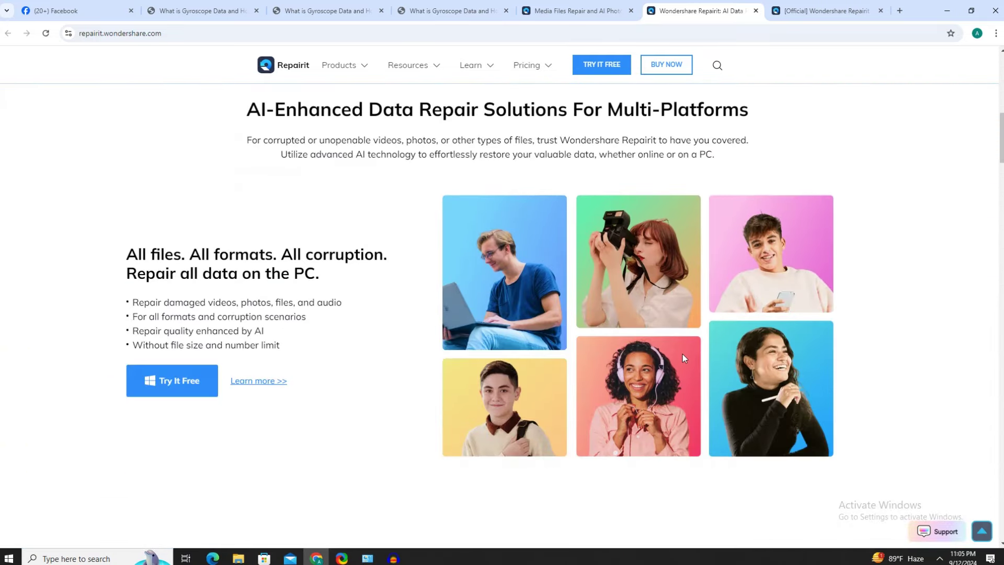
scroll(682, 353, "down", 15)
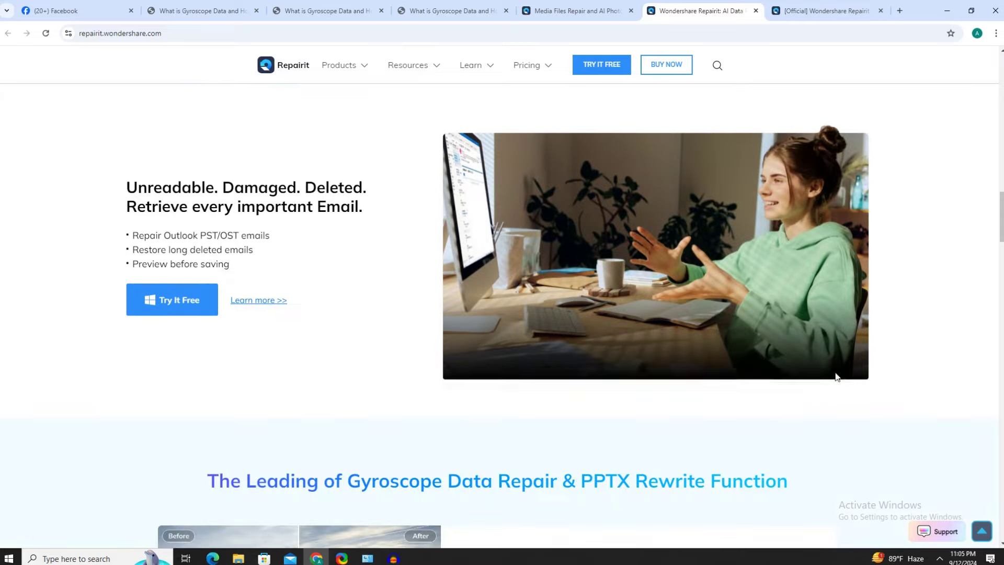
scroll(899, 340, "down", 6)
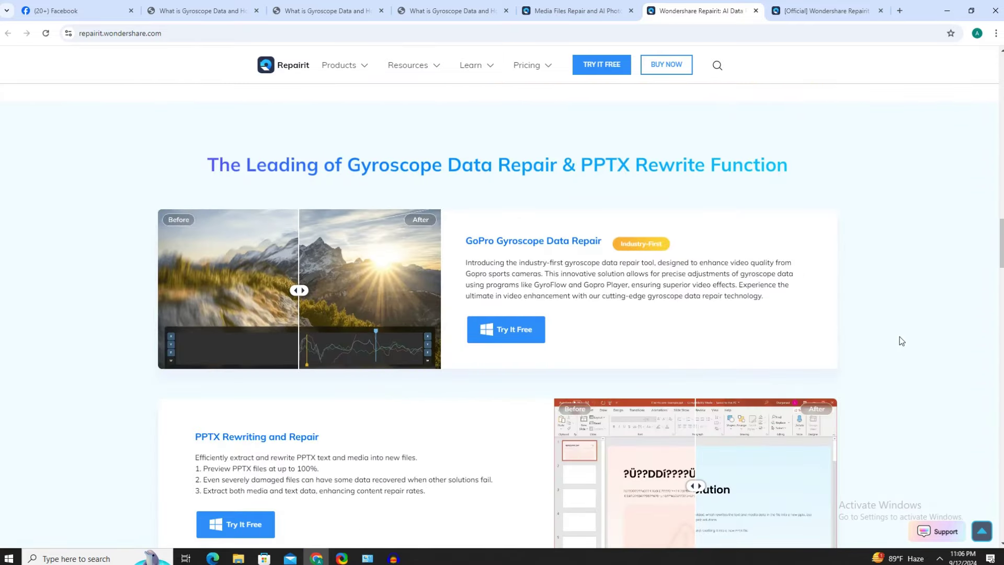
scroll(779, 295, "down", 4)
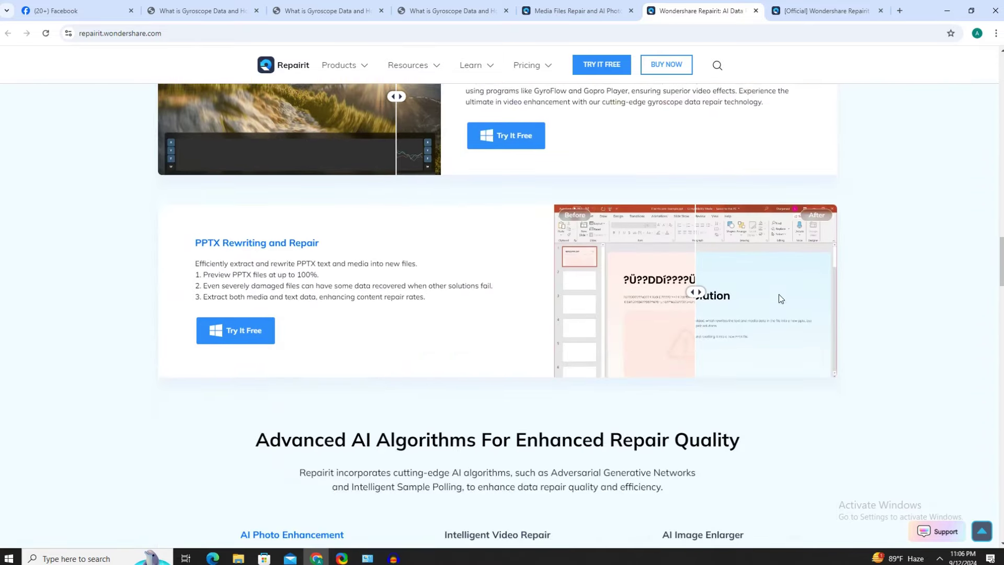
scroll(779, 294, "down", 7)
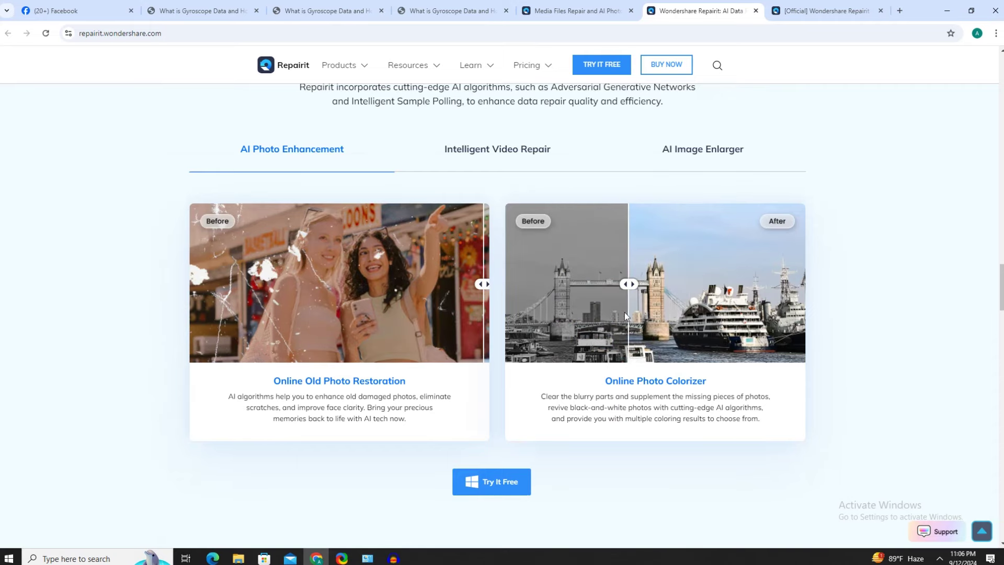
key("Home")
scroll(569, 265, "down", 2)
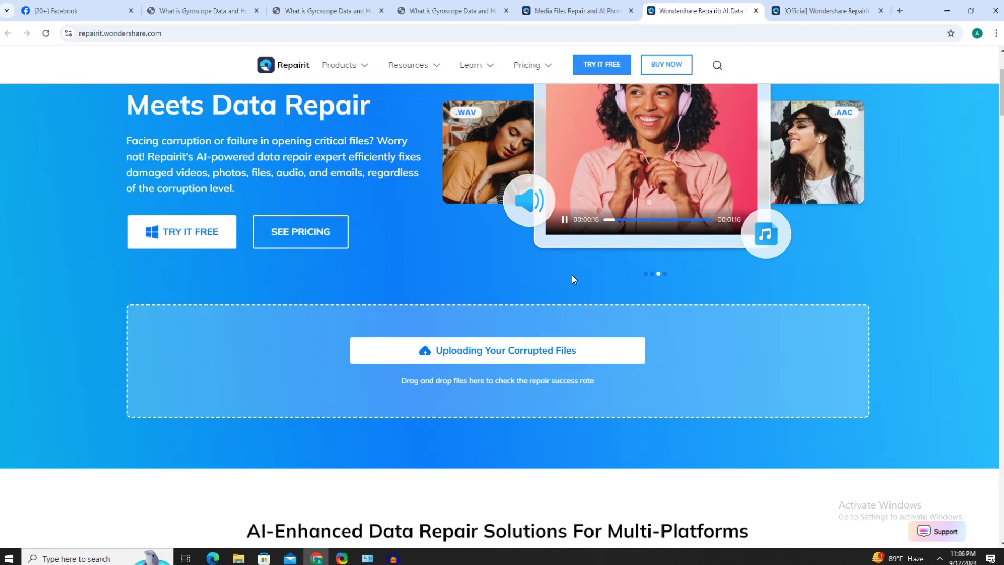
- Install Wondershare Repairit in the C:\Program Files\ folder
left_click(594, 8)
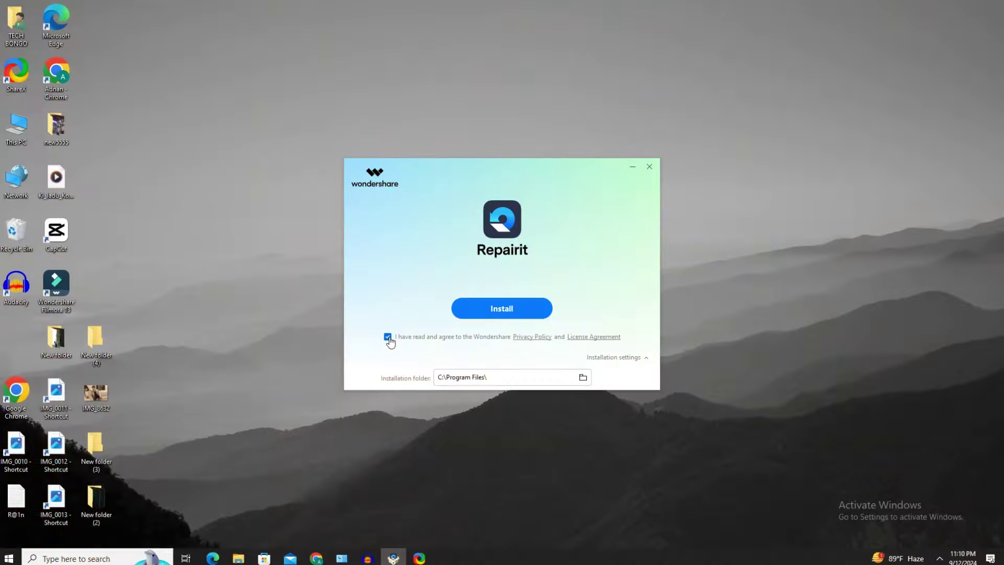
left_click(496, 304)
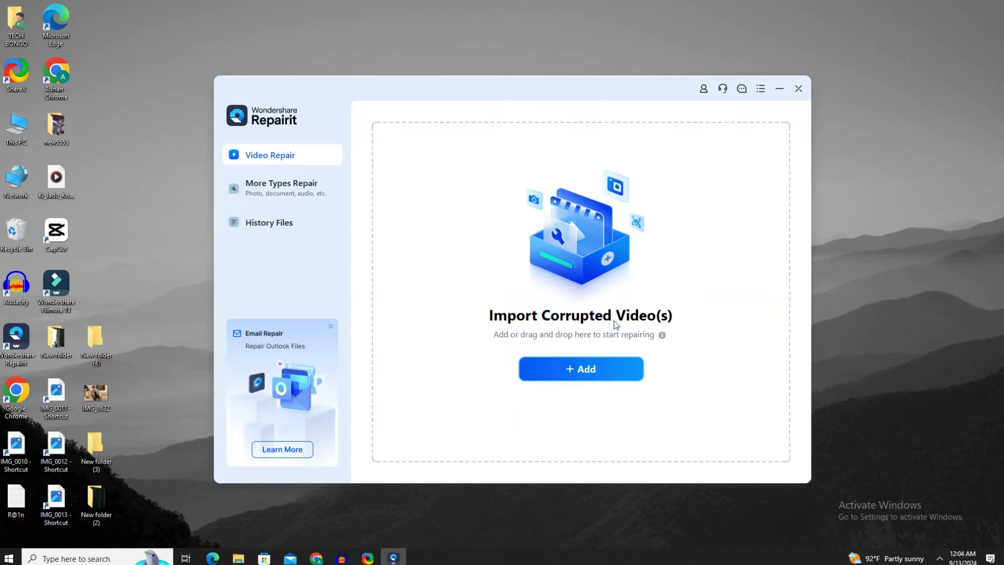
- Look through the file repair and AI Enhancer functions under More Types Repair, and return to Video Repair
left_click(276, 194)
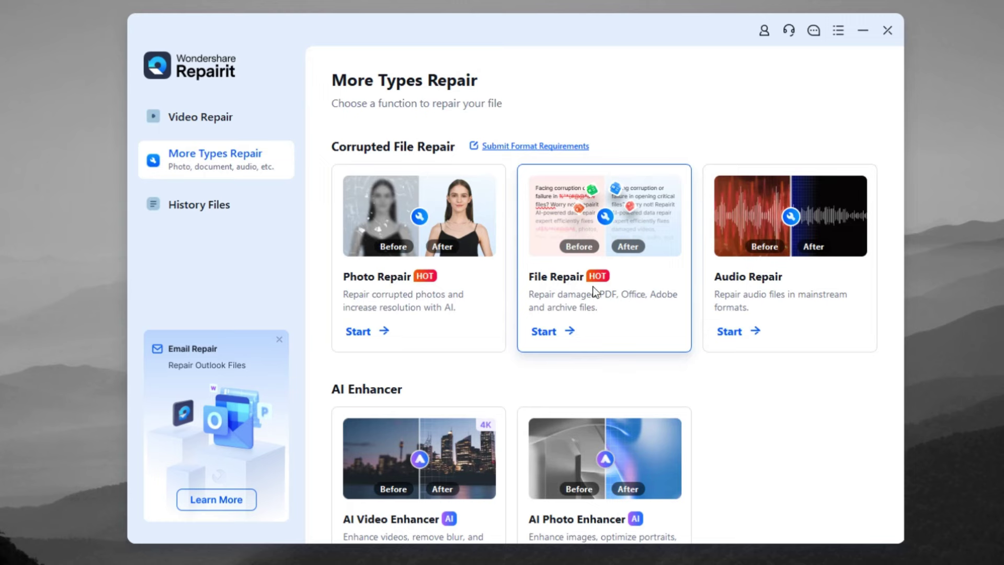
scroll(476, 413, "down", 2)
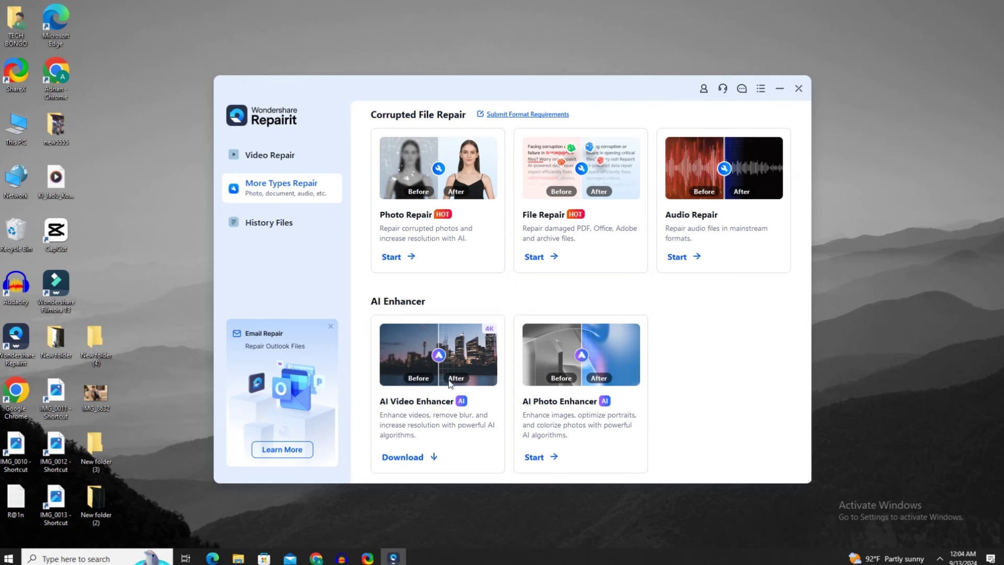
left_click(284, 156)
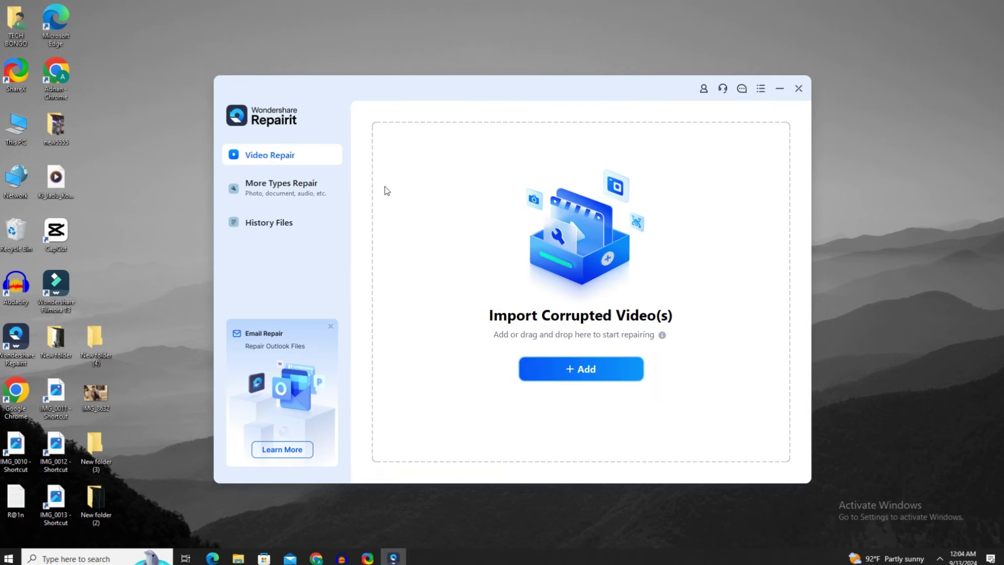
- Start adding a corrupted video and browse to the 12RANA folder inside Music
left_click(561, 369)
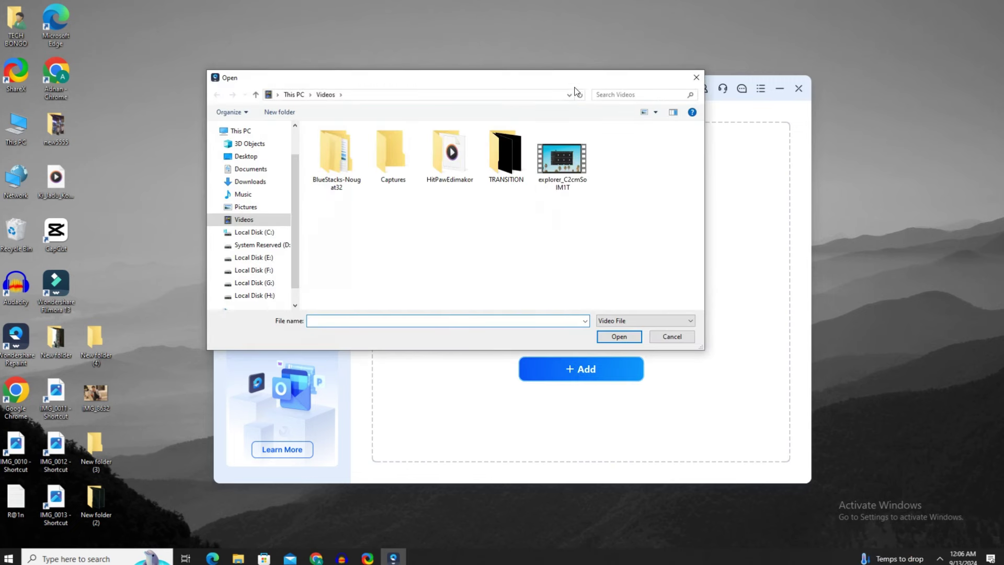
left_click(246, 206)
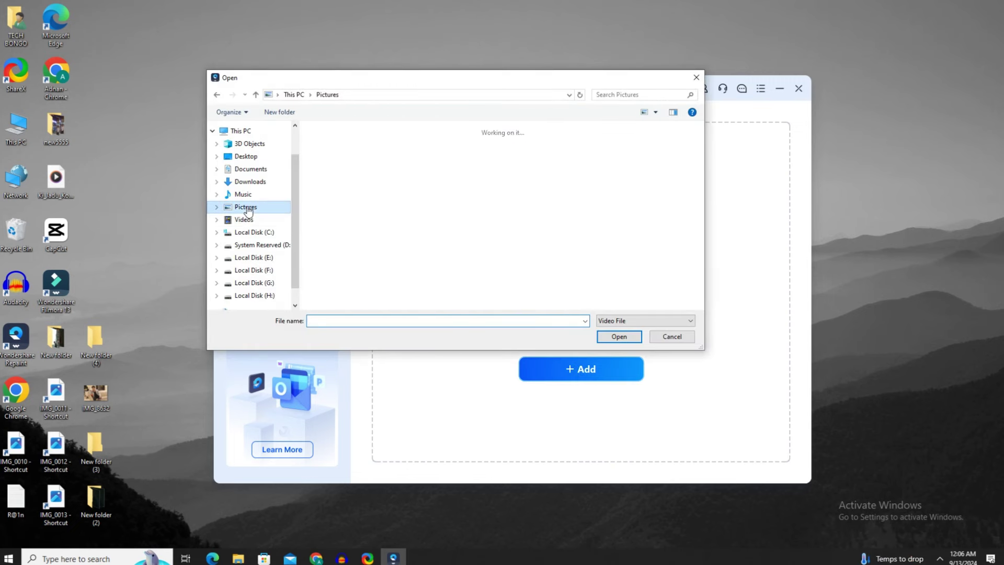
left_click(243, 195)
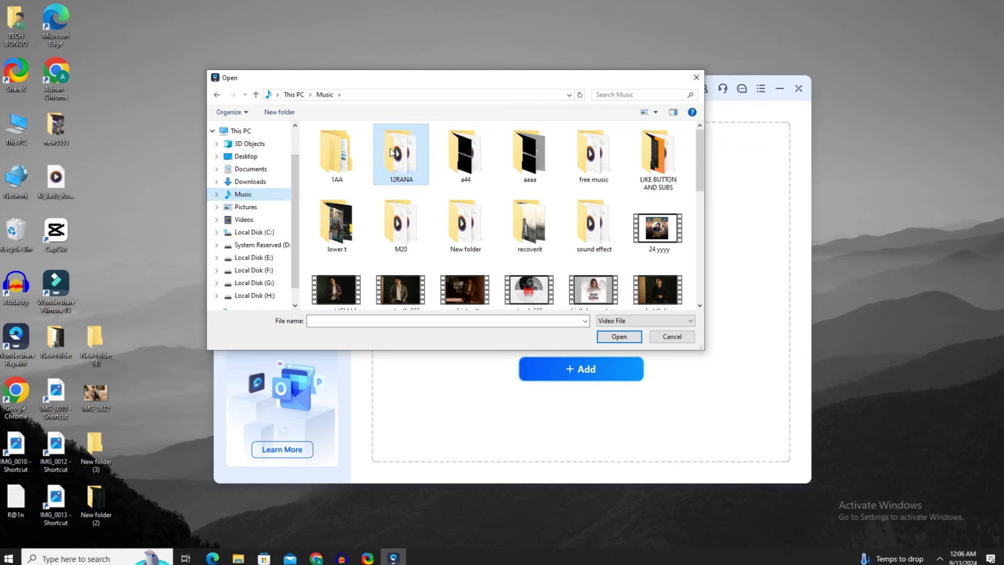
double_click(392, 153)
- Try to play 38D_GX010686 in Media Player to check it for corruption, and close the player
right_click(283, 133)
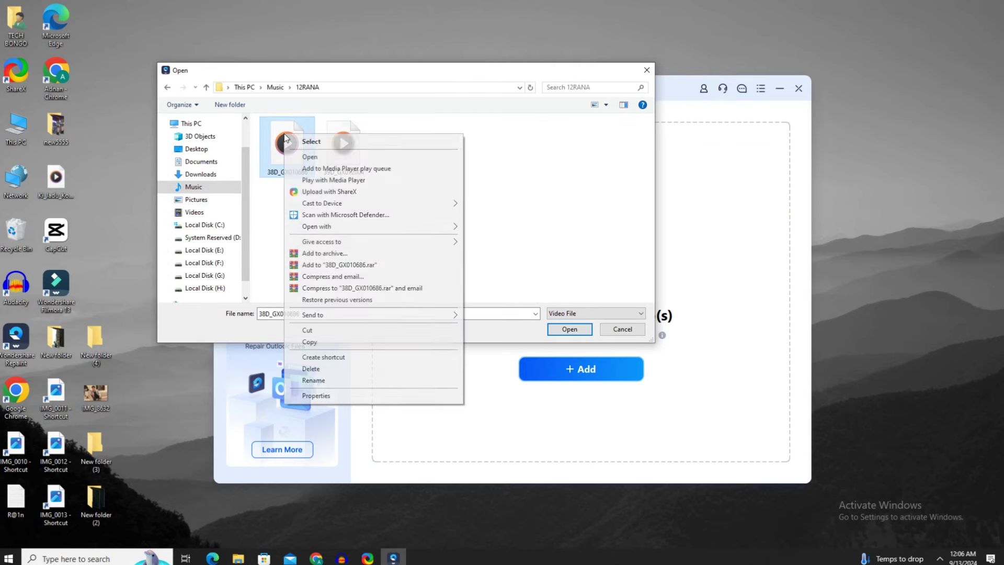
left_click(309, 157)
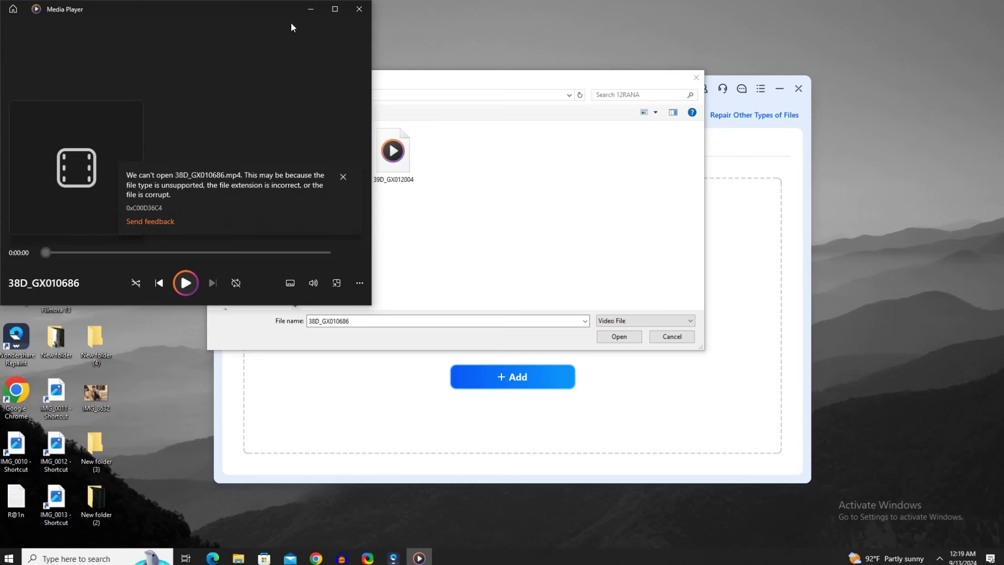
left_click_drag(291, 23, 426, 82)
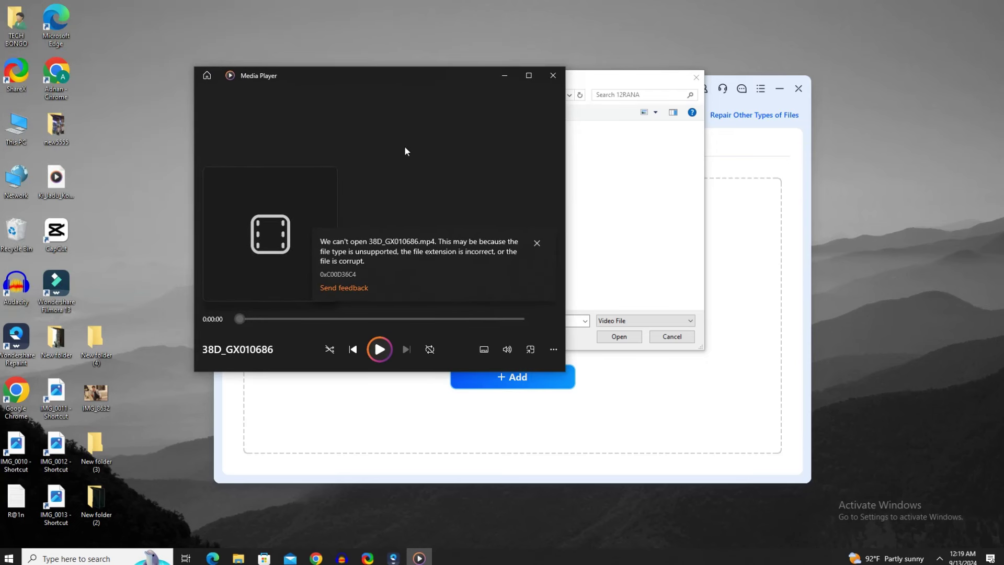
left_click(553, 76)
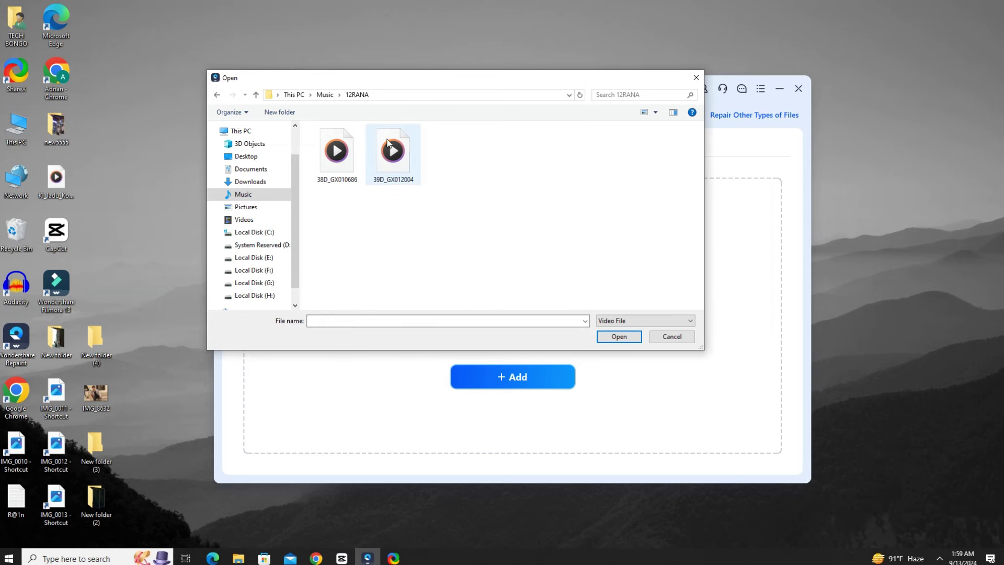
- Try to play 39D_GX012004 in Media Player to check it for corruption, and close the player
right_click(387, 141)
left_click(412, 162)
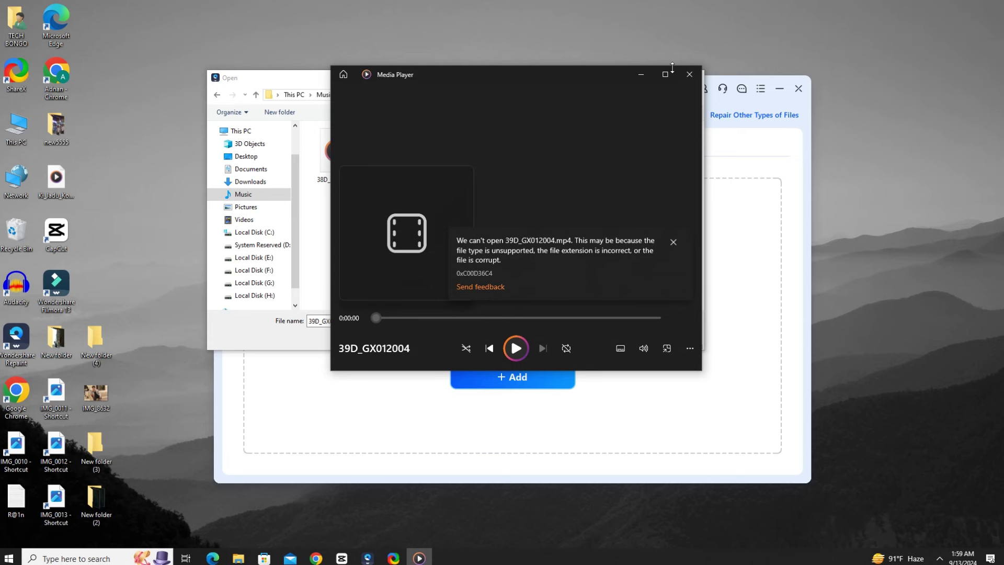
left_click(689, 75)
- Import 39D_GX012004 as the corrupted video and start its repair with Advanced Repair Mode turned on
right_click(401, 141)
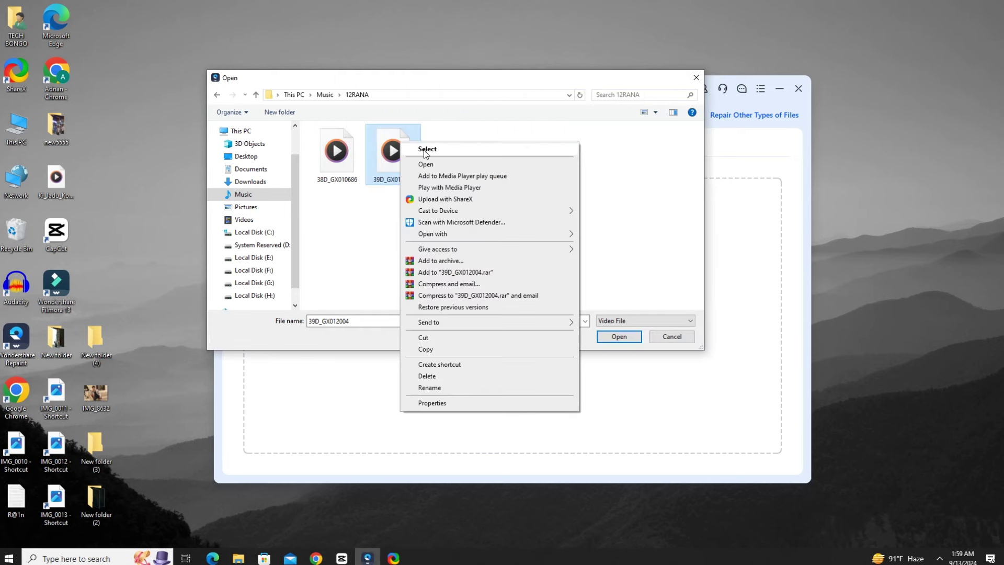
left_click(424, 149)
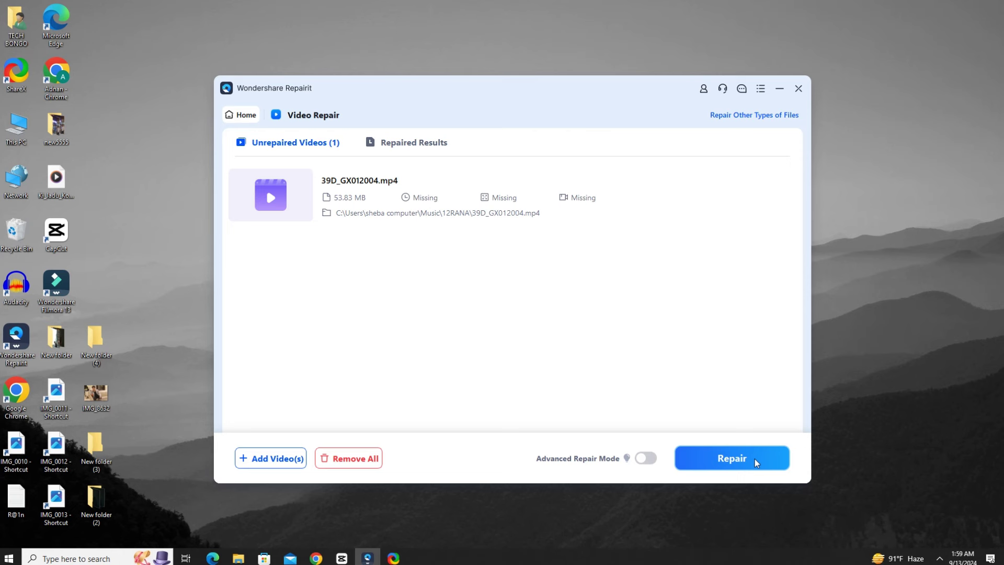
left_click(649, 459)
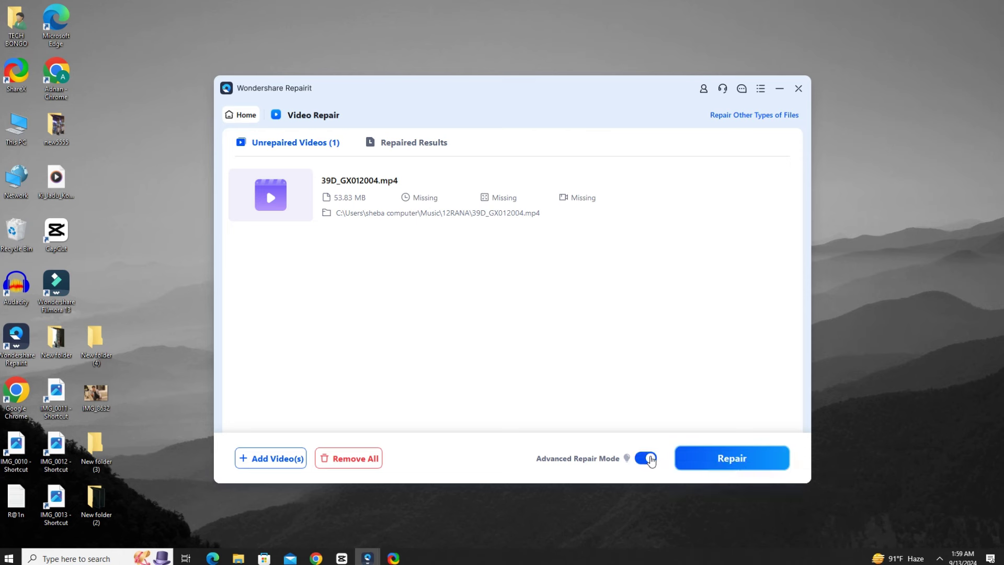
left_click(708, 458)
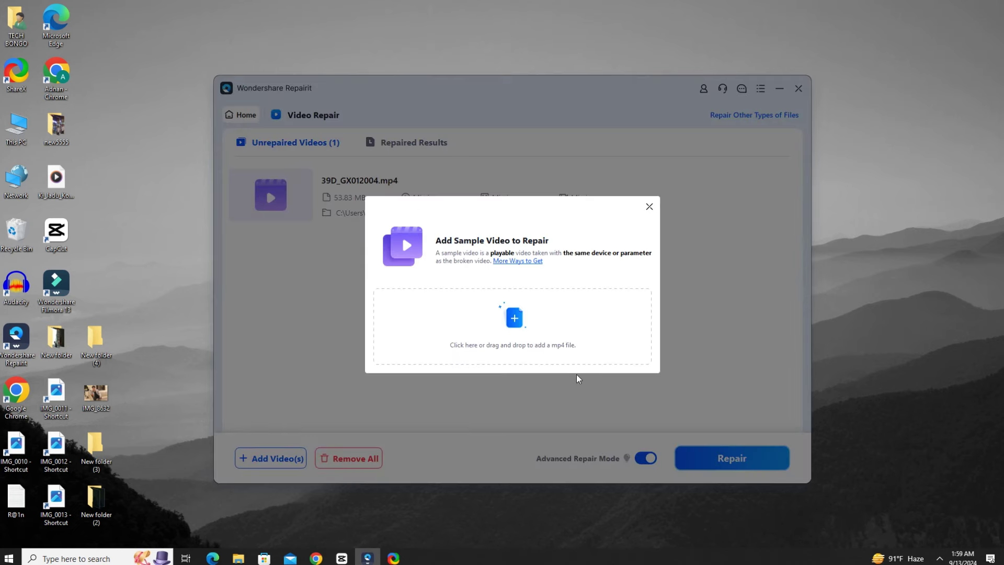
- Add 39S_GX012004 from the 12UN folder in Music as the sample video and run the advanced repair
left_click(523, 317)
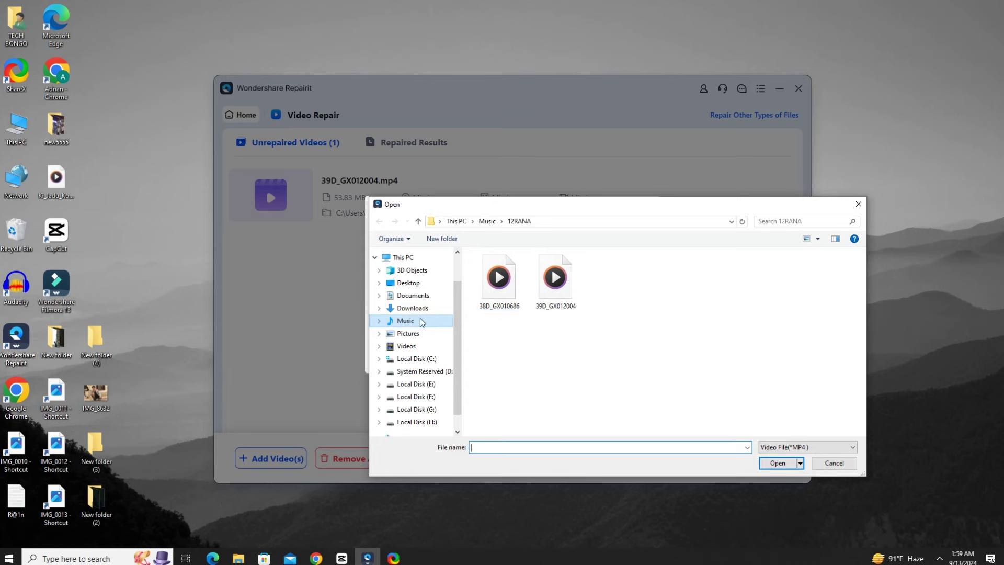
left_click(421, 322)
left_click(626, 275)
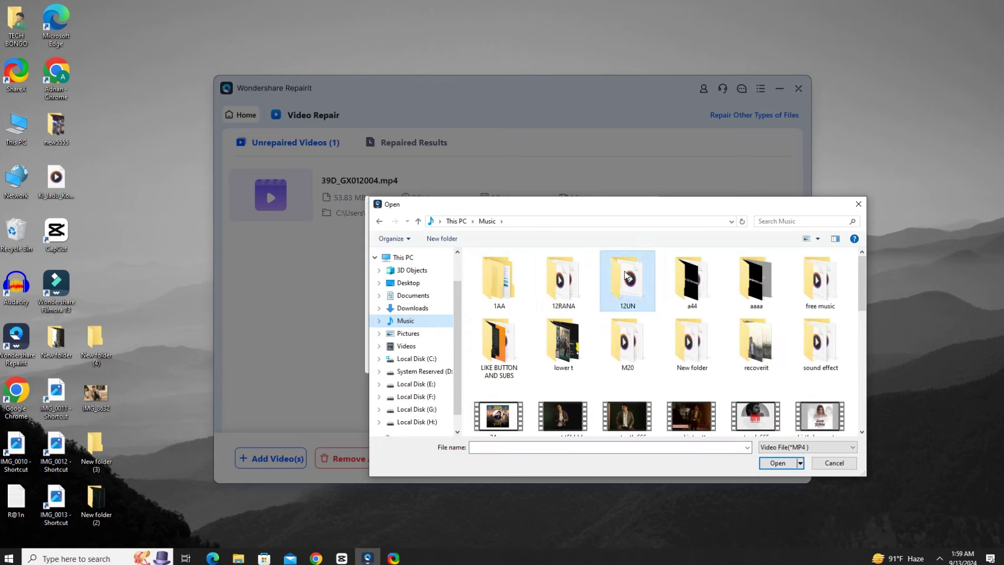
double_click(625, 276)
right_click(514, 269)
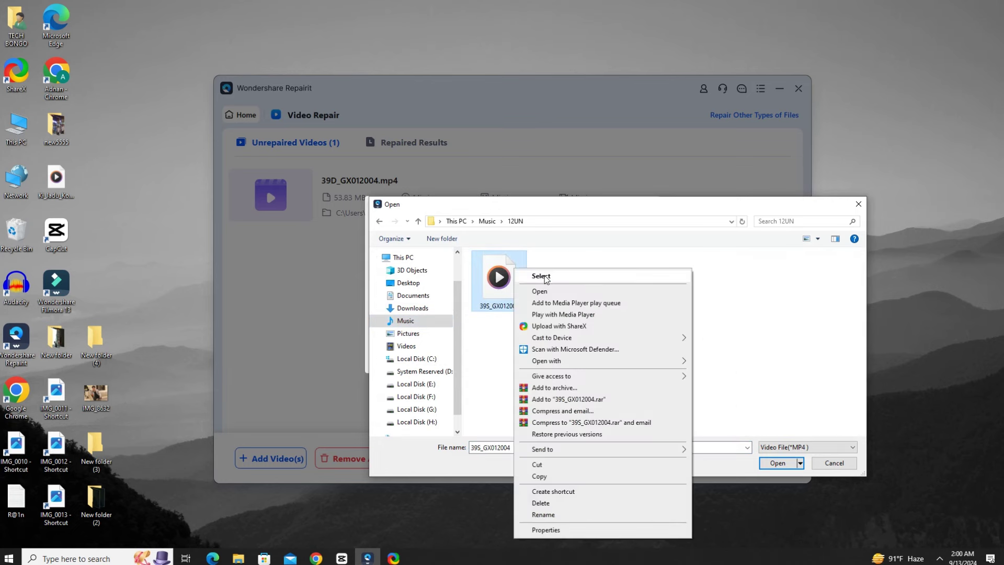
left_click(544, 278)
key("Return")
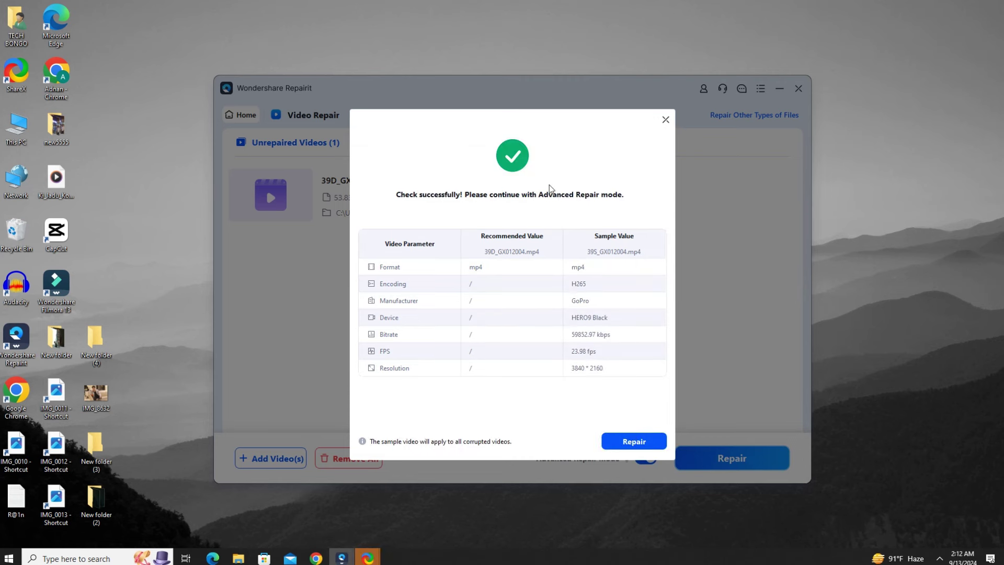
left_click(634, 441)
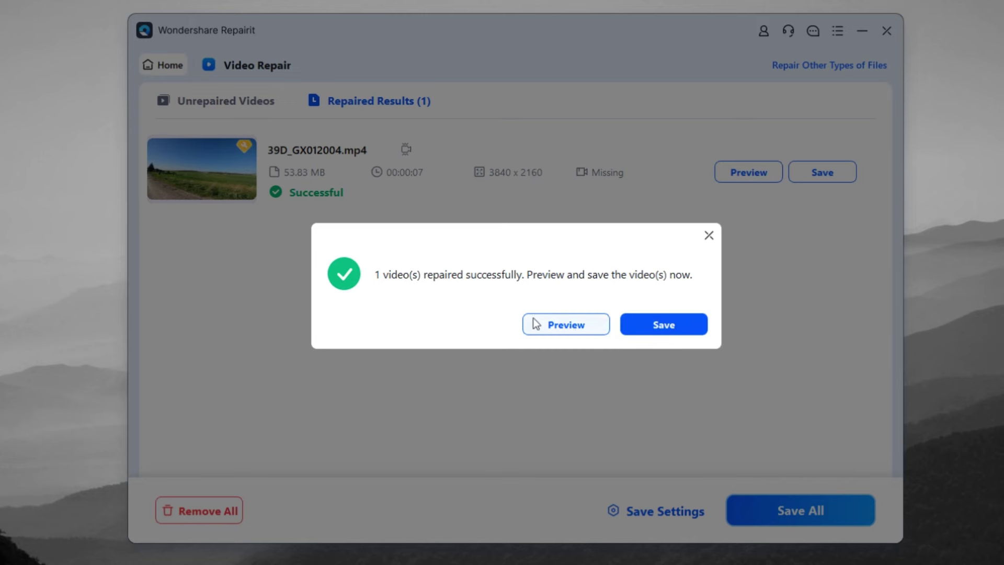
- Save the repaired video to the 2222 folder on Local Disk (F:)
left_click(666, 331)
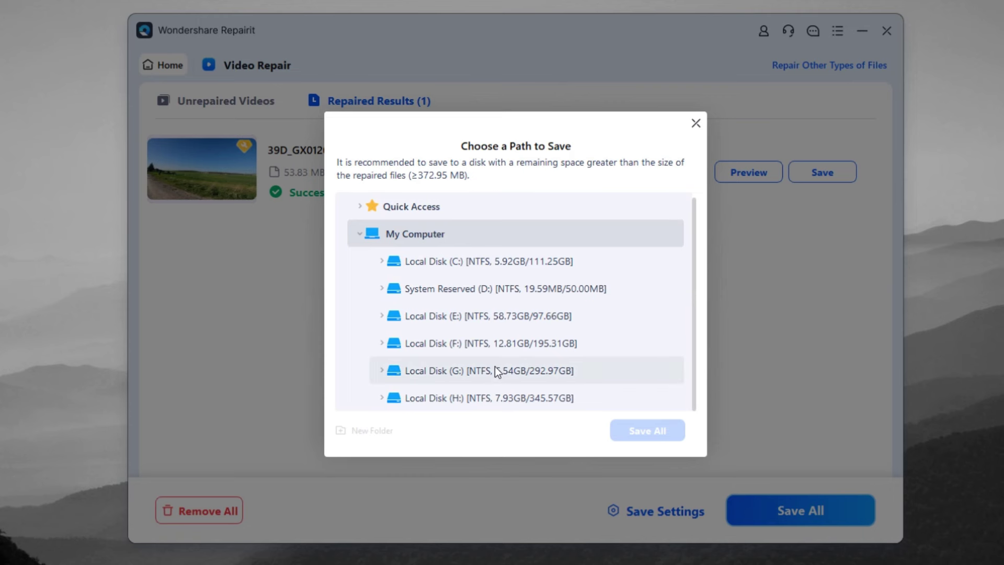
left_click(506, 340)
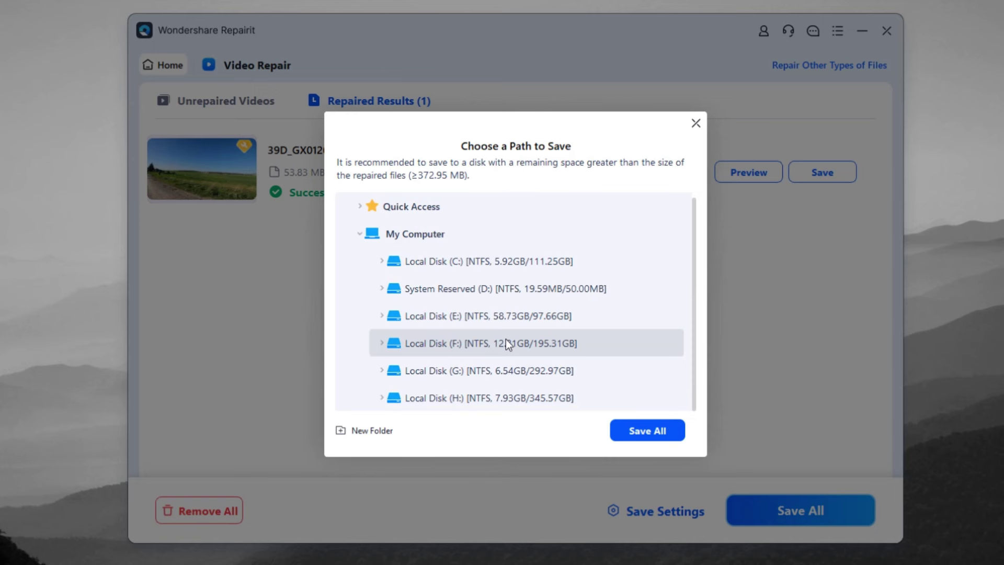
scroll(506, 338, "down", 6)
scroll(461, 294, "up", 2)
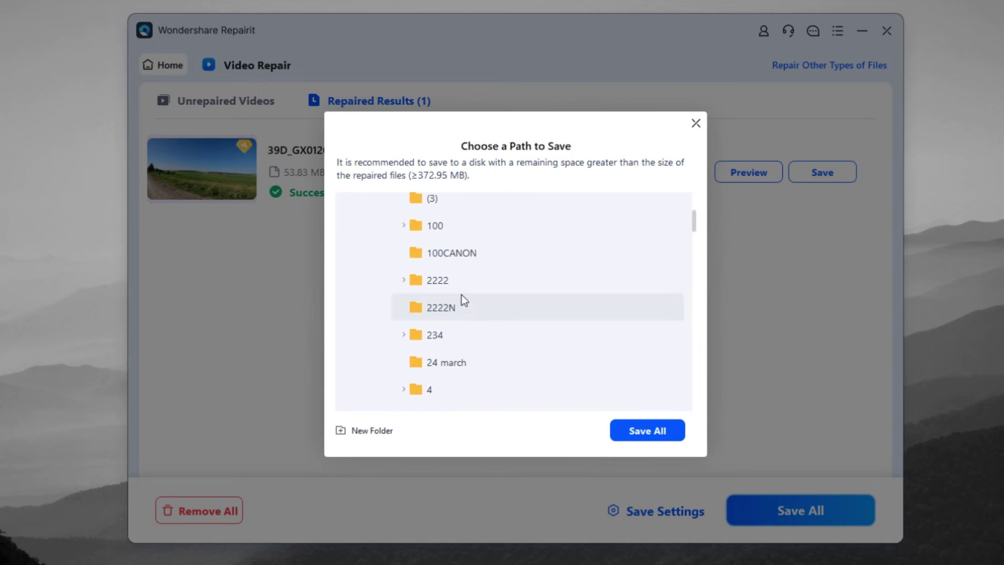
left_click(455, 286)
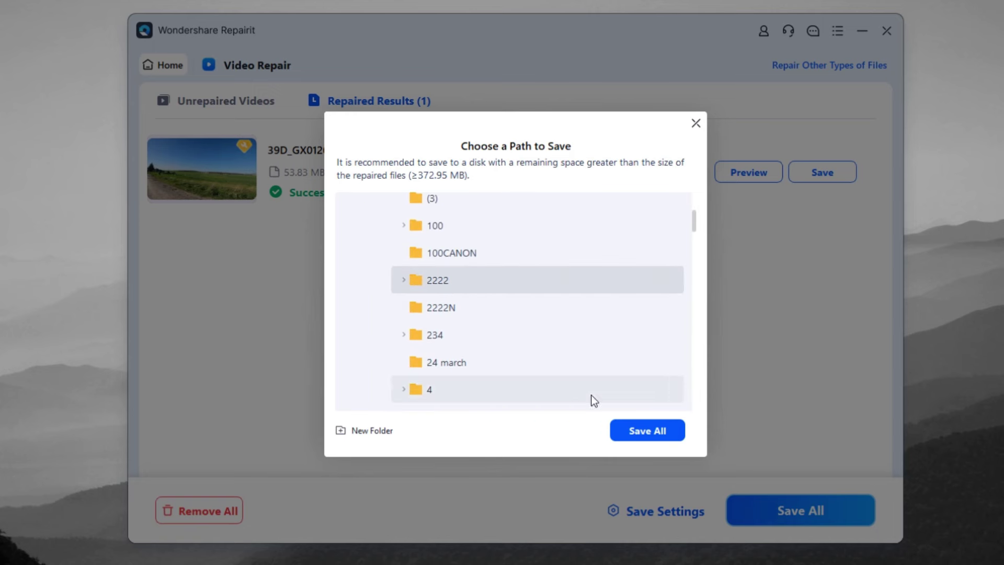
left_click(644, 430)
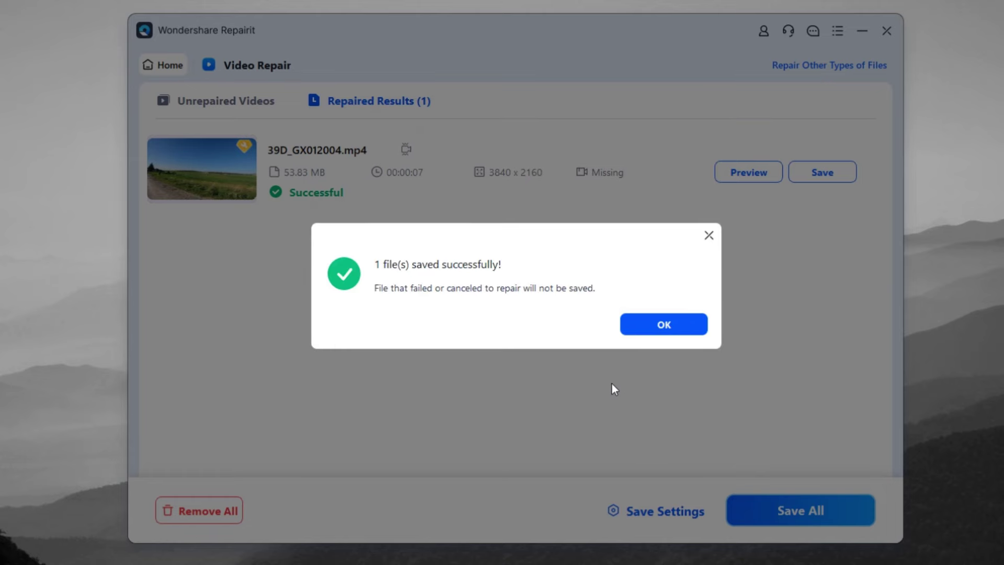
- Open the Repairit 2024-09-13 at 01.09.16 folder inside 2222 on Local Disk (F:) and play 39S_GX012004 in an enlarged Media Player window
left_click(672, 324)
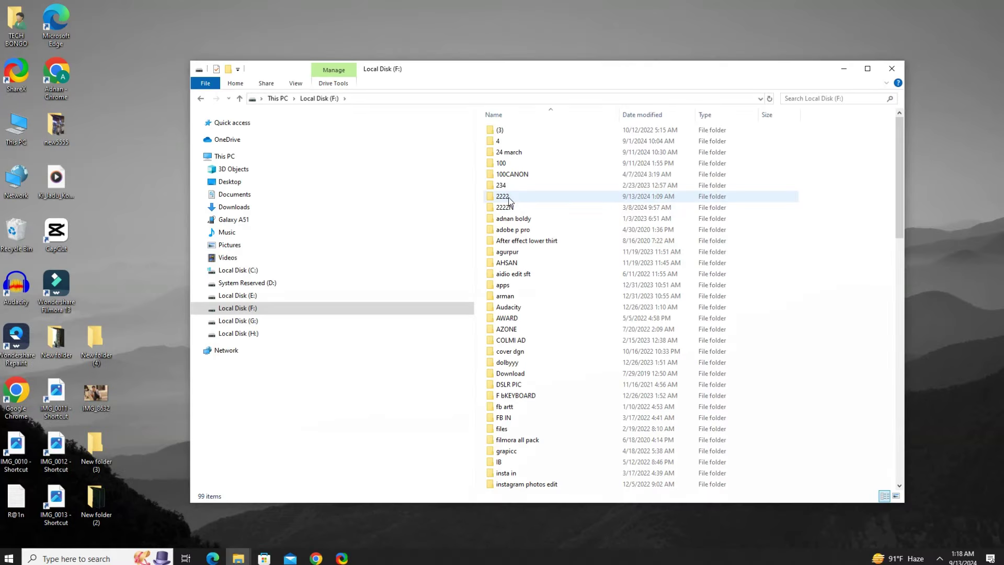
double_click(508, 202)
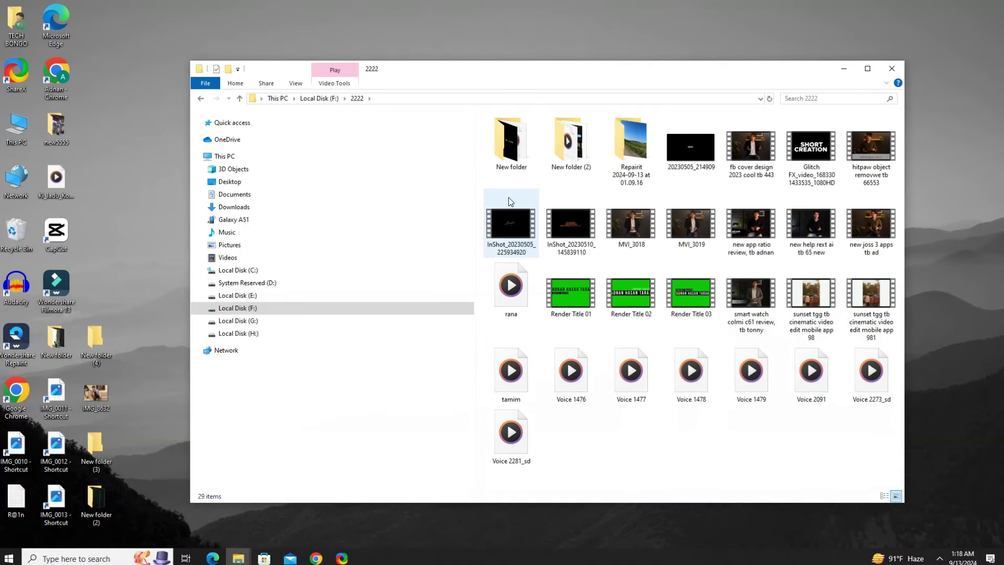
double_click(628, 145)
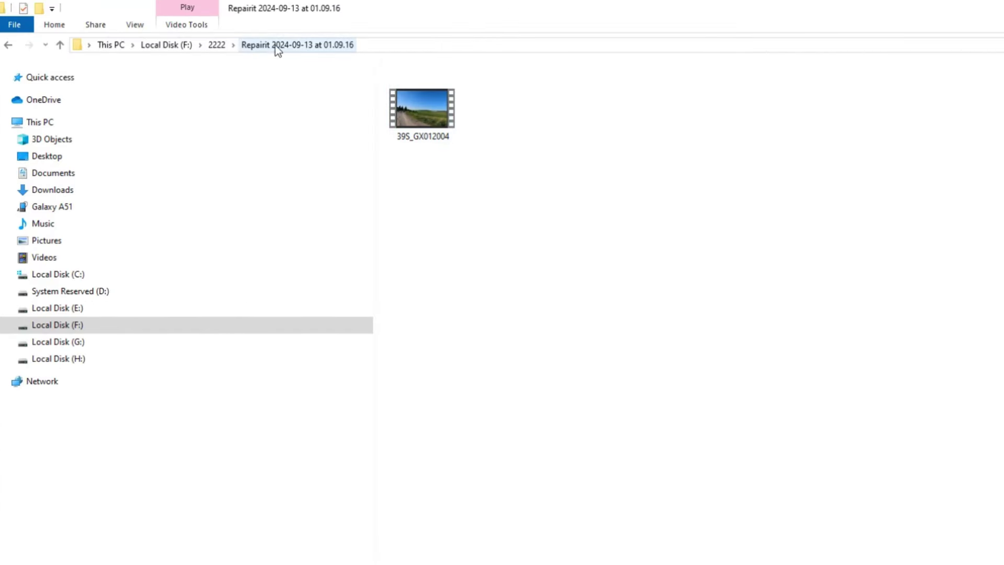
right_click(413, 95)
left_click(464, 104)
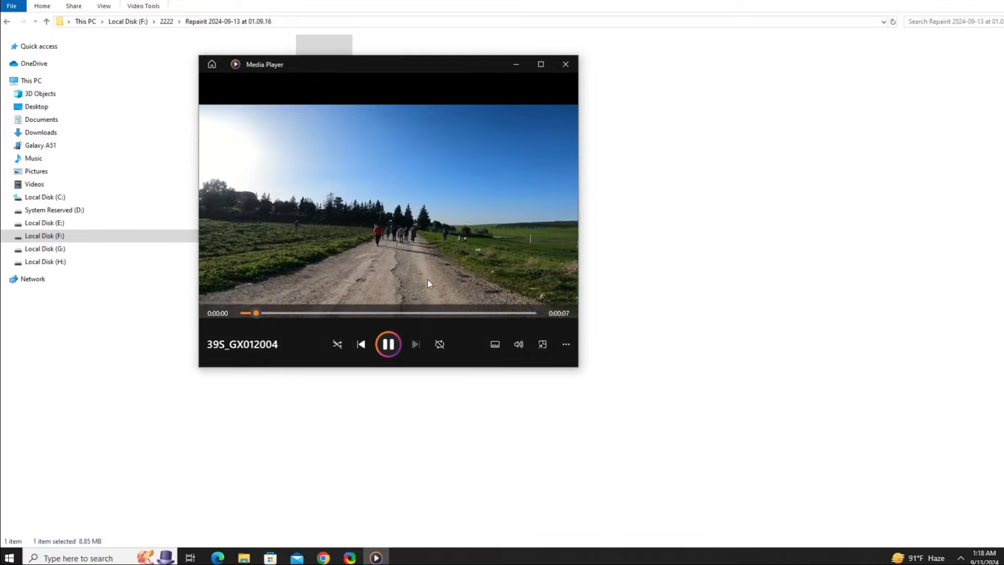
left_click_drag(445, 62, 535, 55)
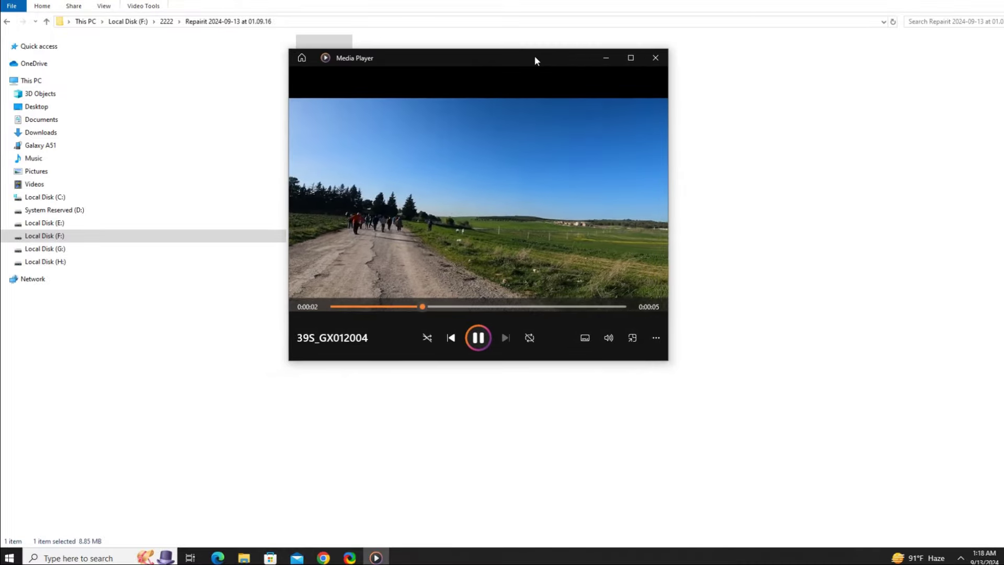
left_click(629, 63)
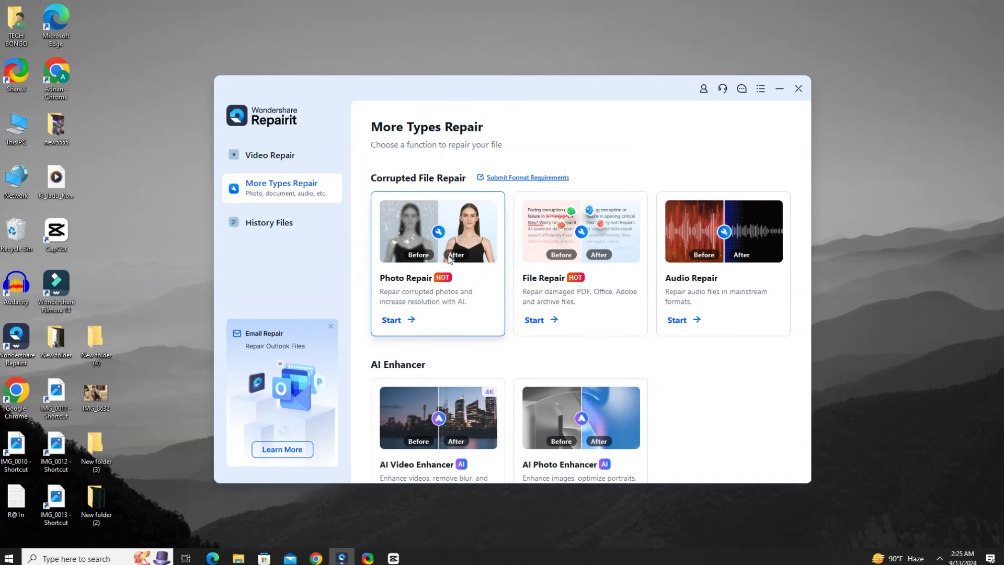
- Start a Photo Repair import, browse to the can't open folder under 1AA > Photo, and view photo-4 to check it for corruption
left_click(455, 219)
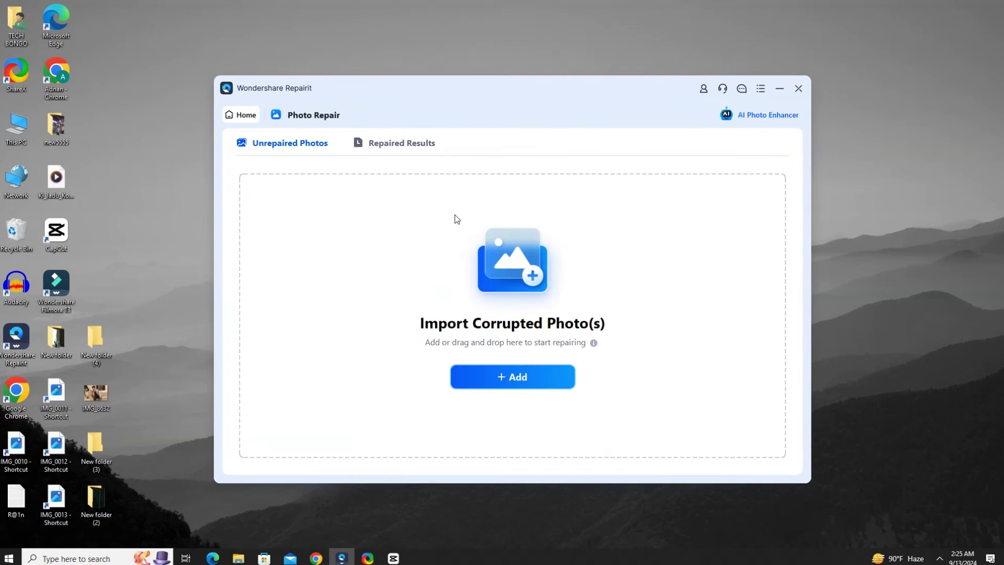
left_click(514, 377)
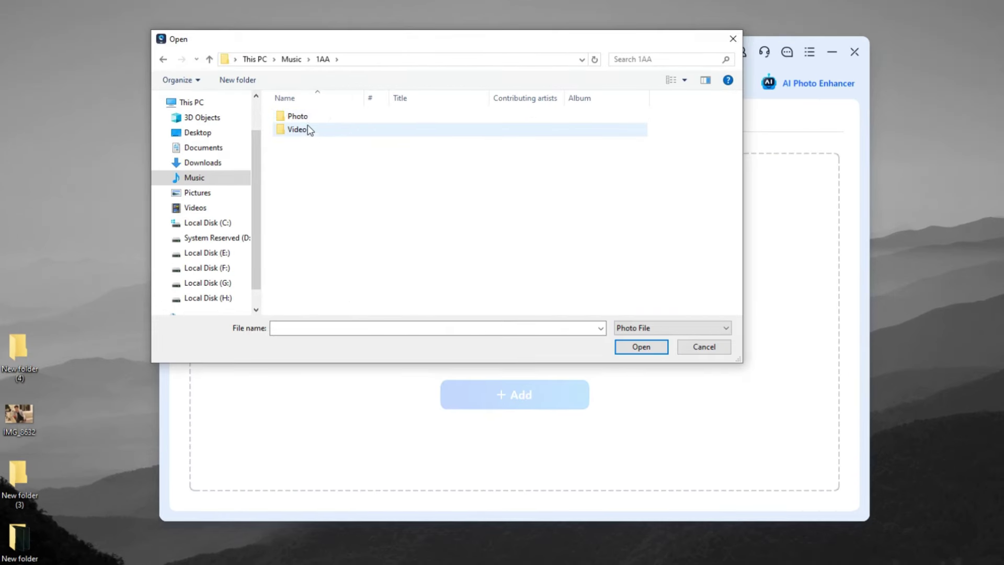
double_click(312, 120)
double_click(318, 117)
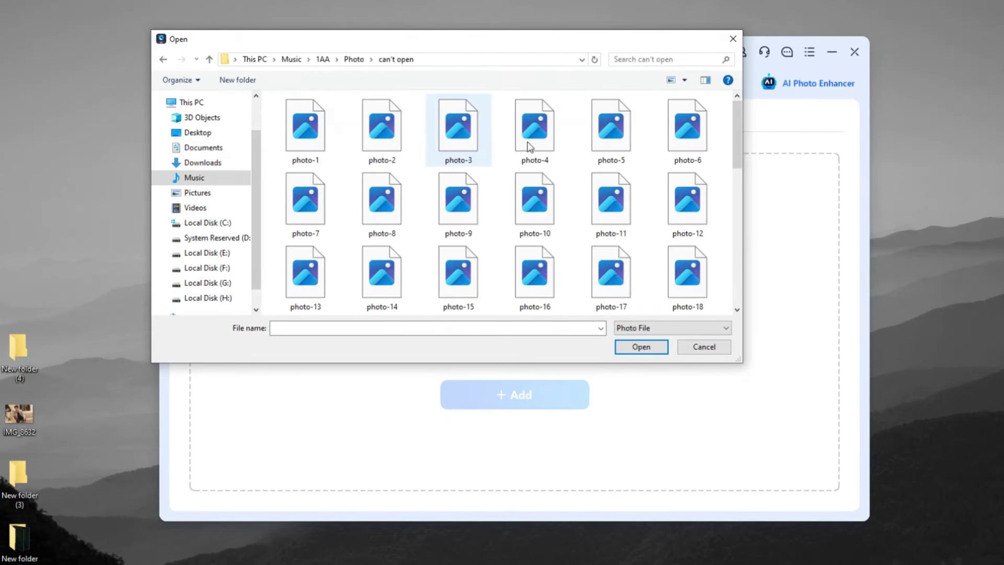
right_click(541, 118)
left_click(572, 139)
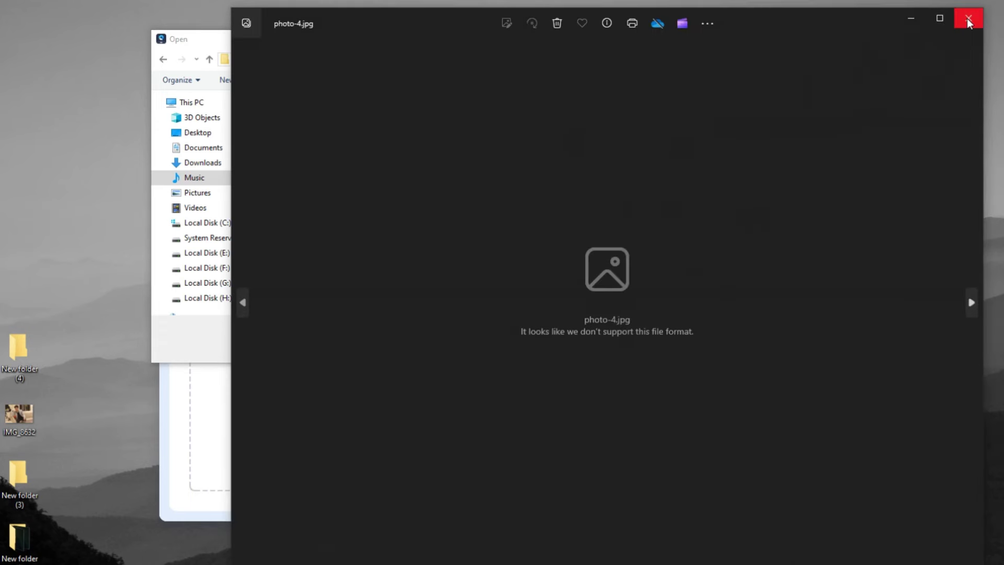
left_click(967, 18)
- Import photo-4 as the corrupted photo, dismiss the enhancement suggestion and run the repair
right_click(519, 117)
left_click(570, 130)
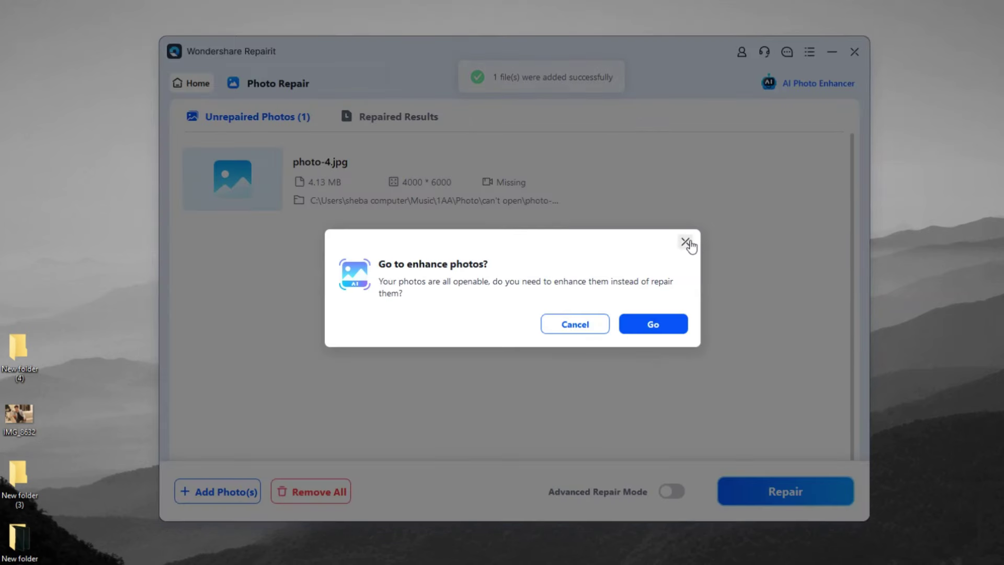
left_click(685, 242)
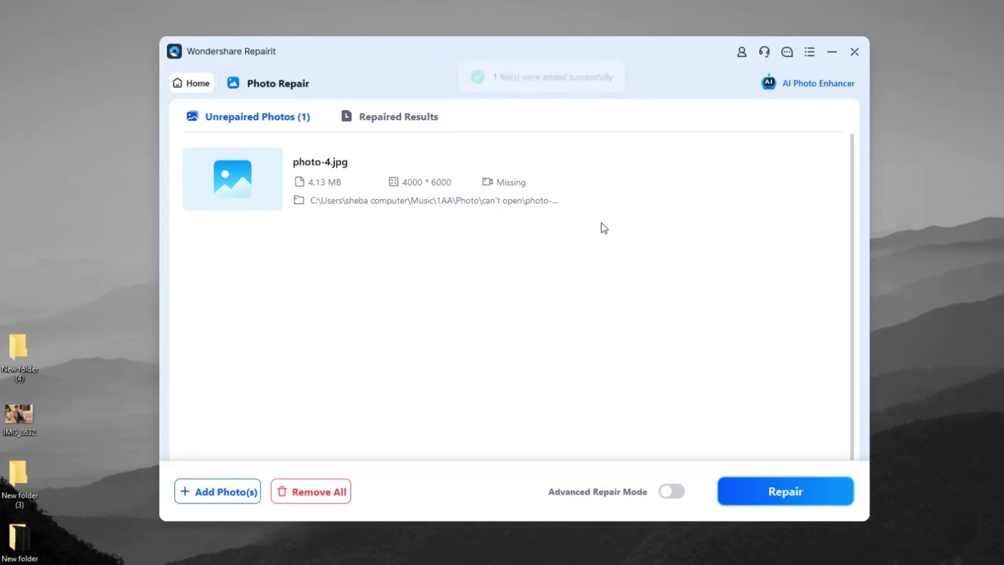
left_click(785, 492)
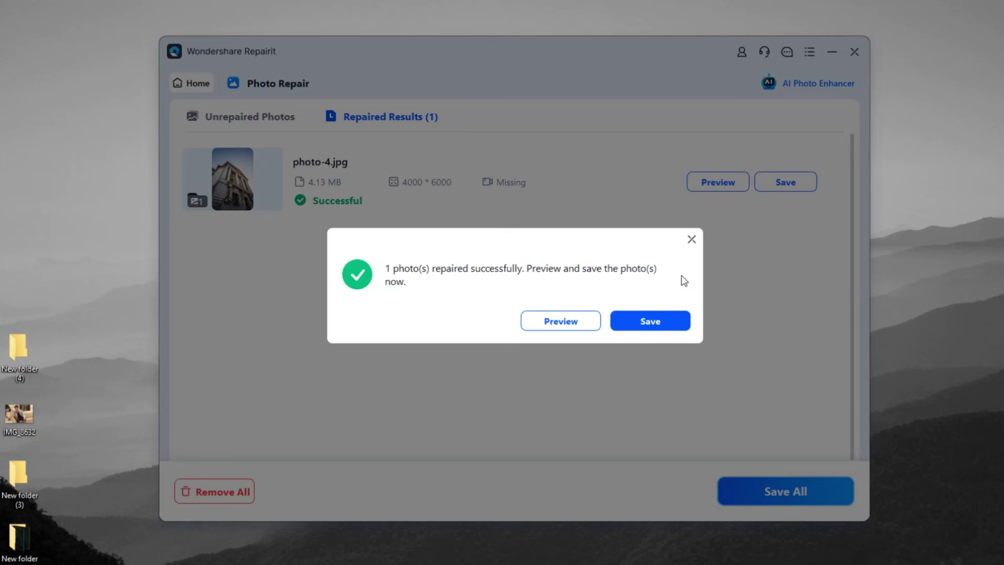
- Preview the repaired photo-4.jpg at different zoom levels, close the preview and remove the photo from the repaired results
left_click(547, 320)
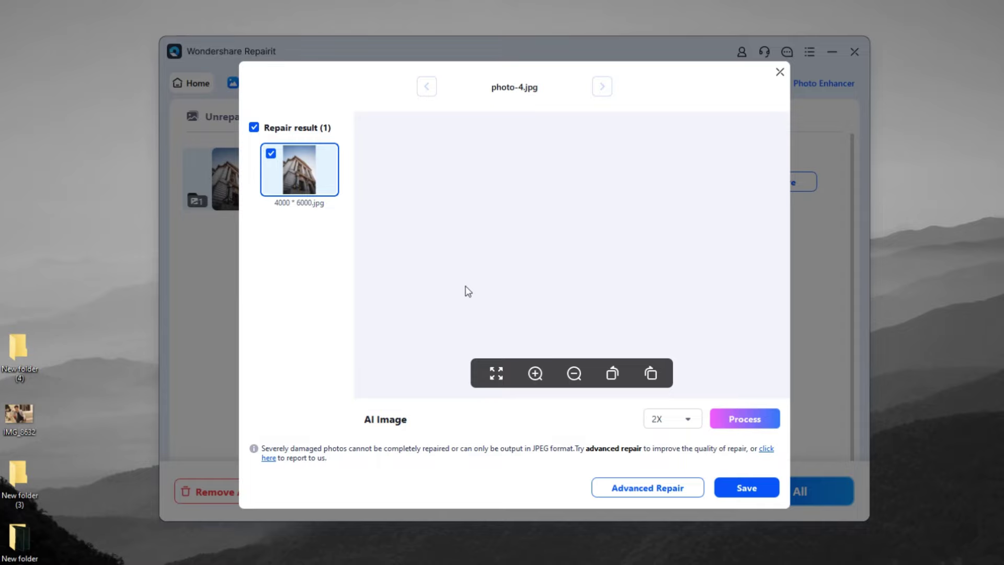
scroll(561, 255, "up", 3)
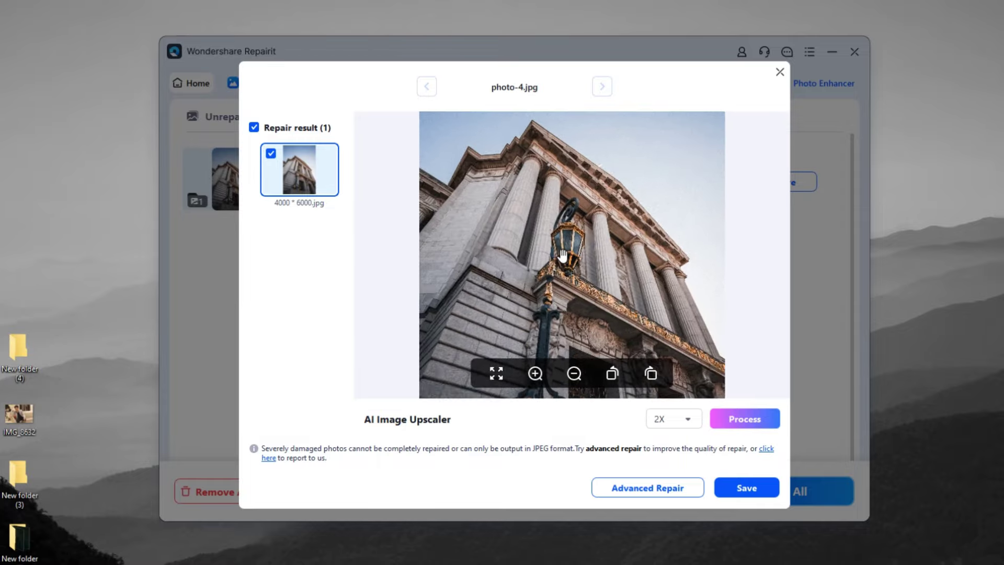
scroll(562, 255, "down", 3)
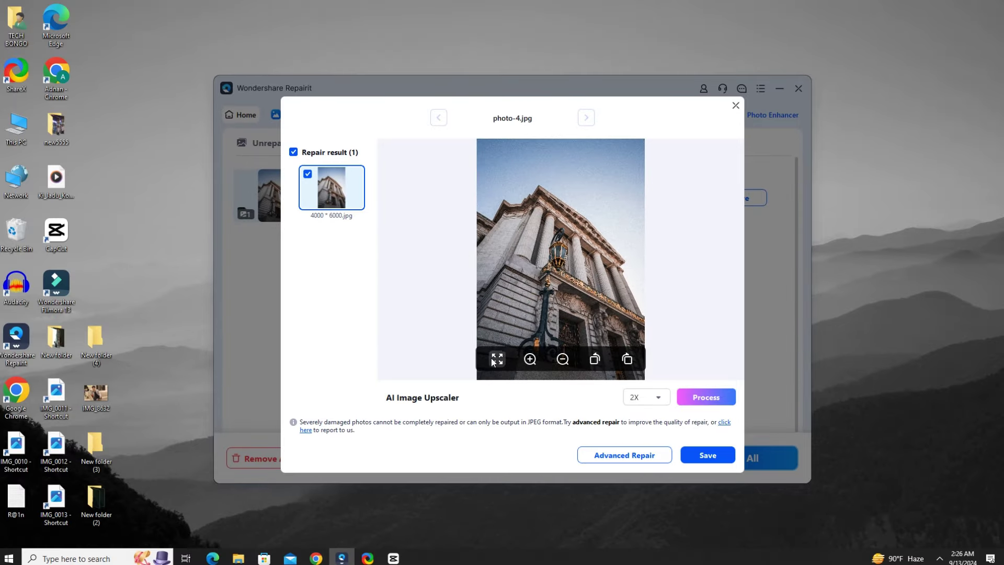
left_click(492, 360)
left_click(491, 360)
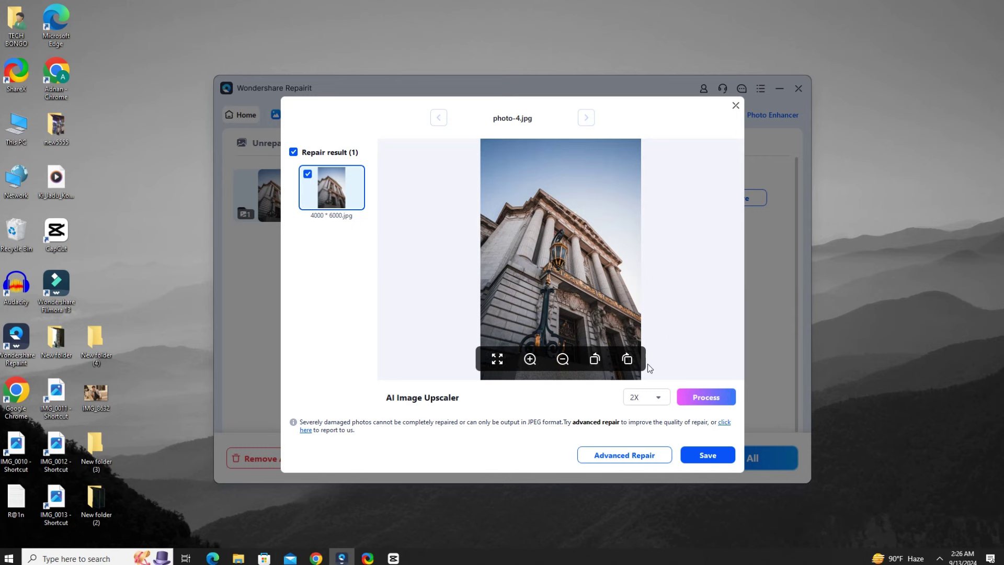
left_click(735, 107)
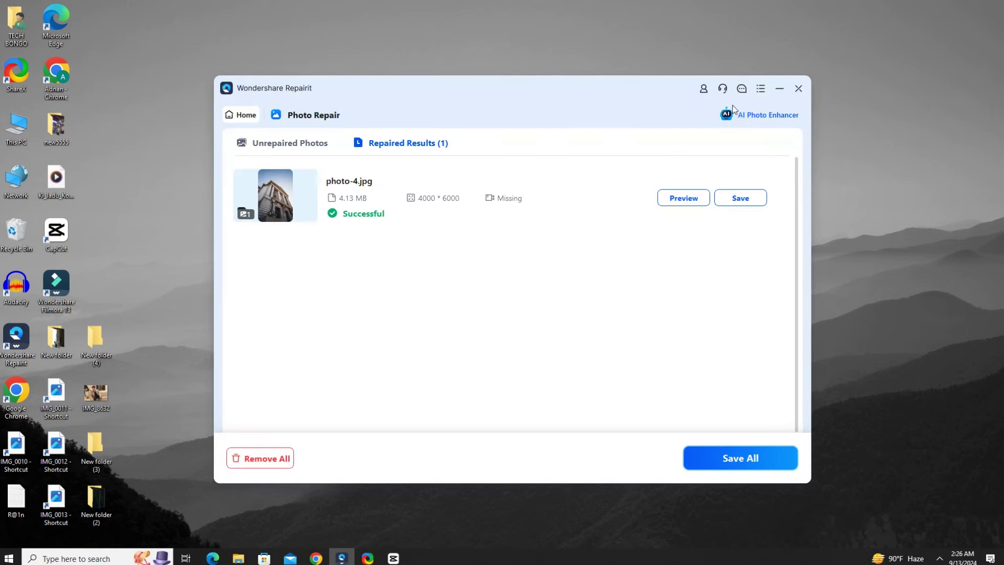
left_click(781, 183)
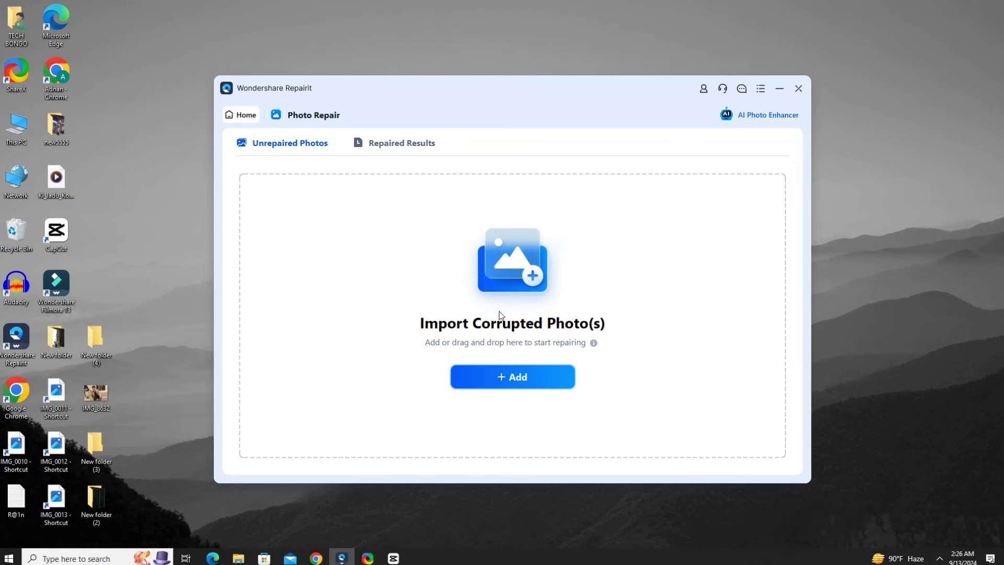
- Switch to the color error folder and view the corrupted photos from colorerror-10-deal to colorerror-12-deal in the photo viewer
mouse_move(237, 558)
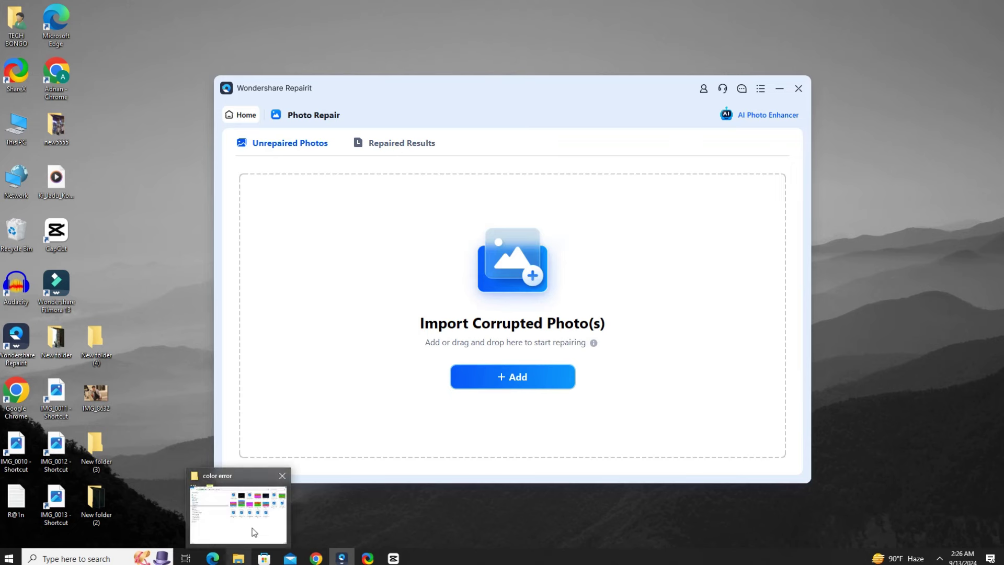
left_click(252, 526)
double_click(689, 181)
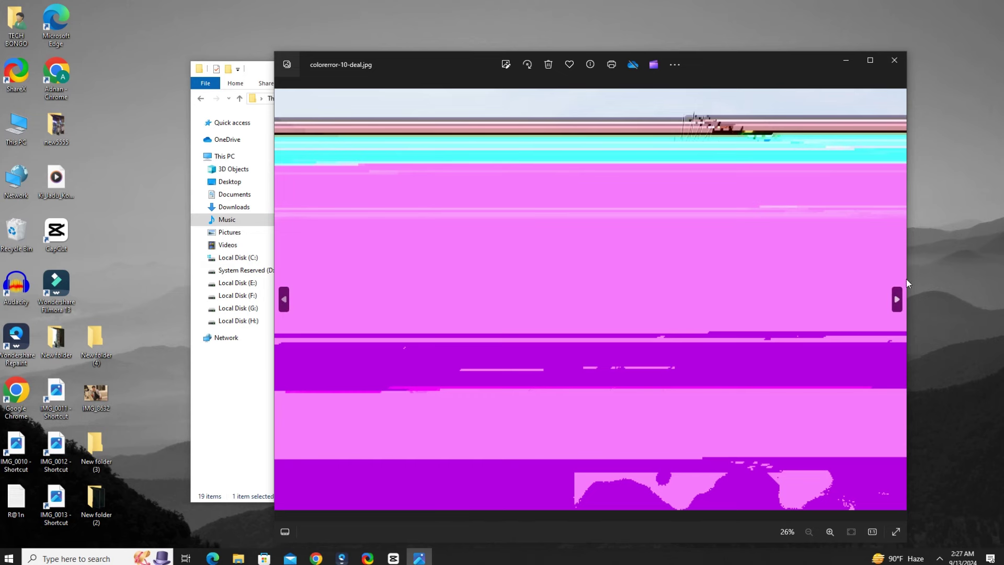
left_click(896, 300)
left_click(895, 299)
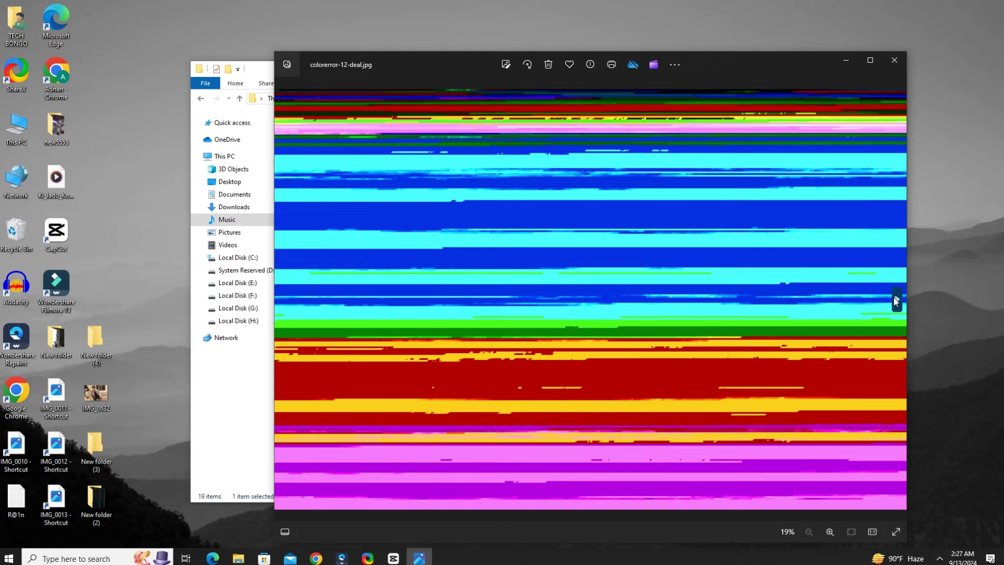
left_click(893, 60)
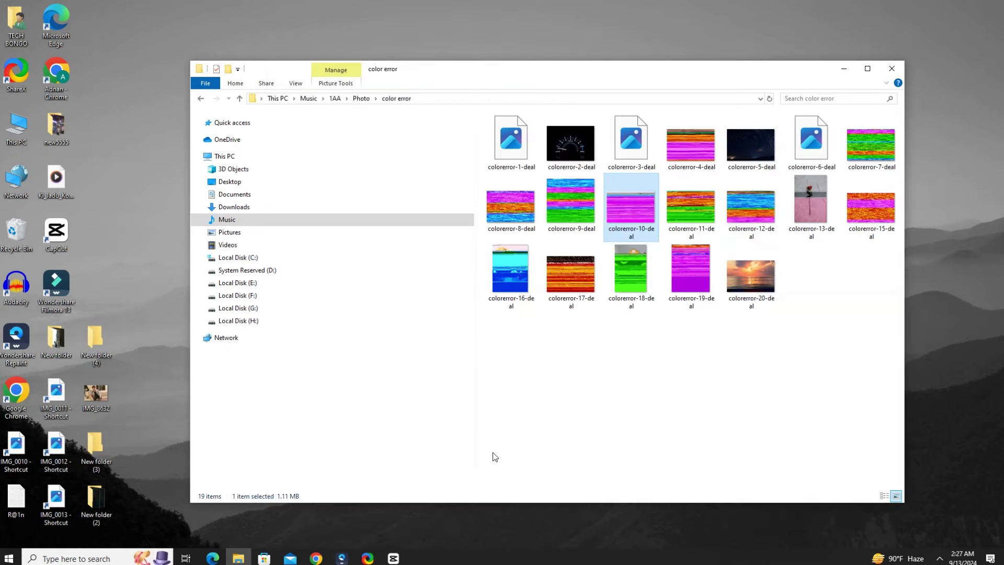
- Switch to Repairit, import colorerror-7-deal from the color error folder without enhancing it, and run the repair
mouse_move(341, 558)
left_click(353, 526)
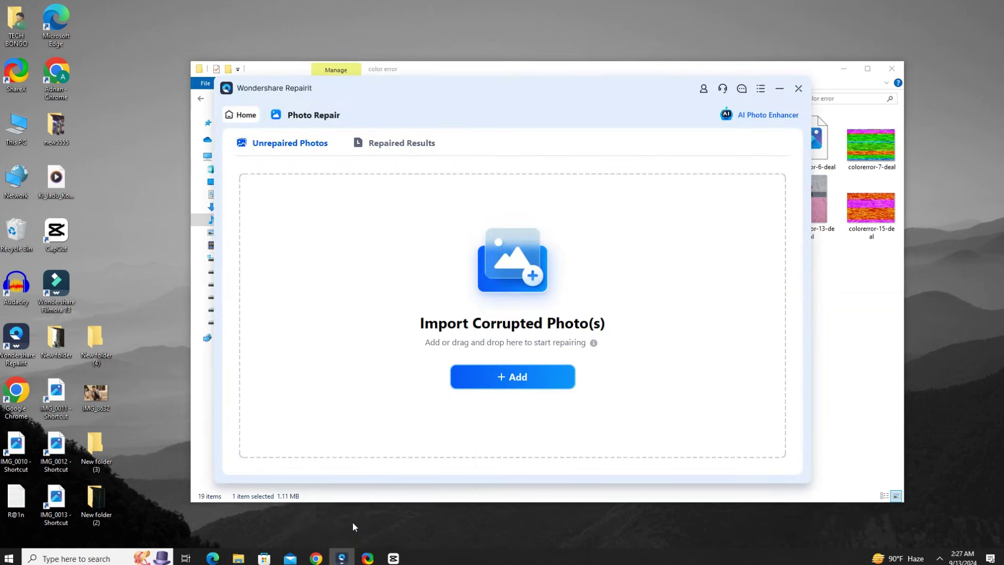
left_click_drag(554, 98, 269, 113)
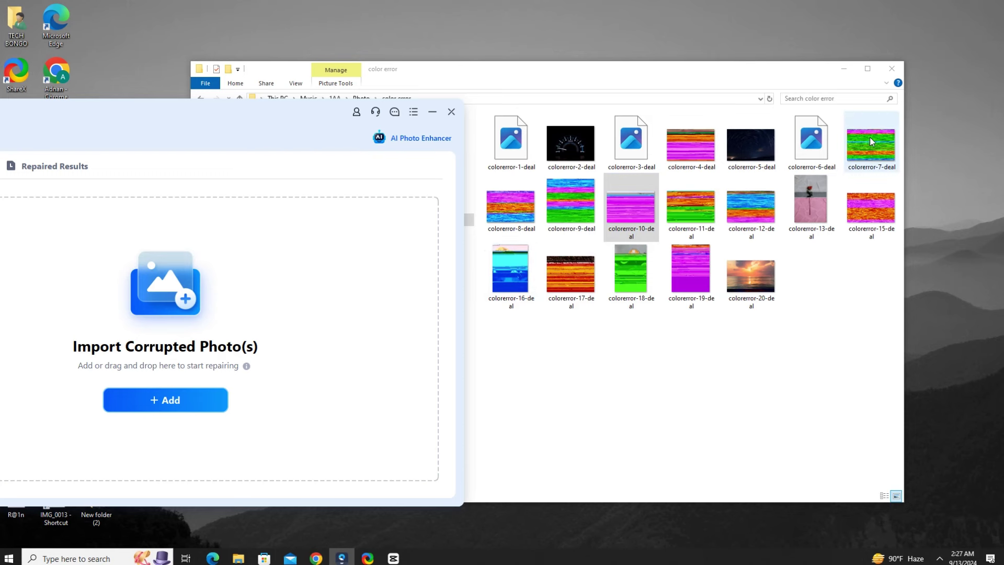
left_click_drag(869, 140, 239, 237)
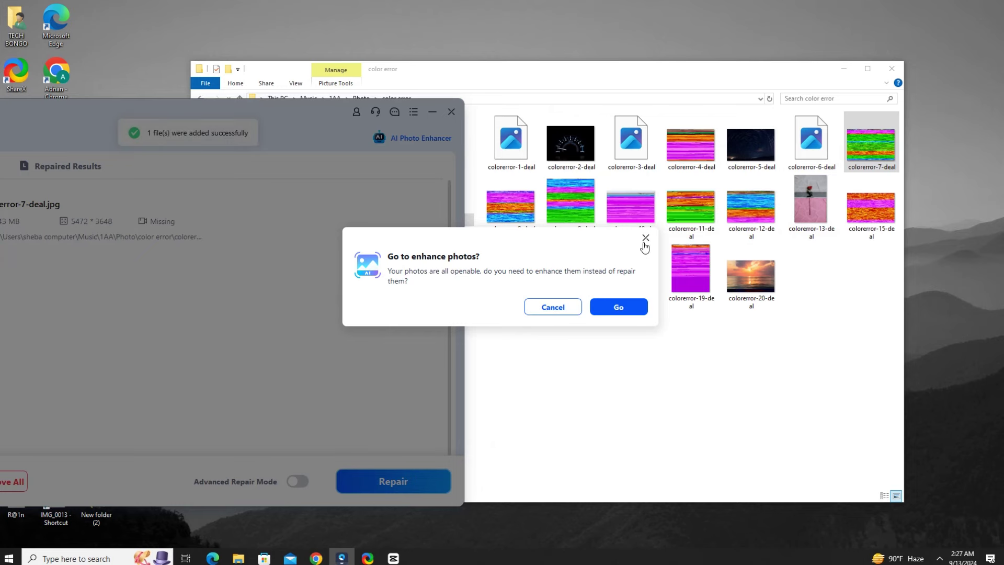
left_click(645, 237)
left_click_drag(282, 111, 665, 104)
left_click(844, 69)
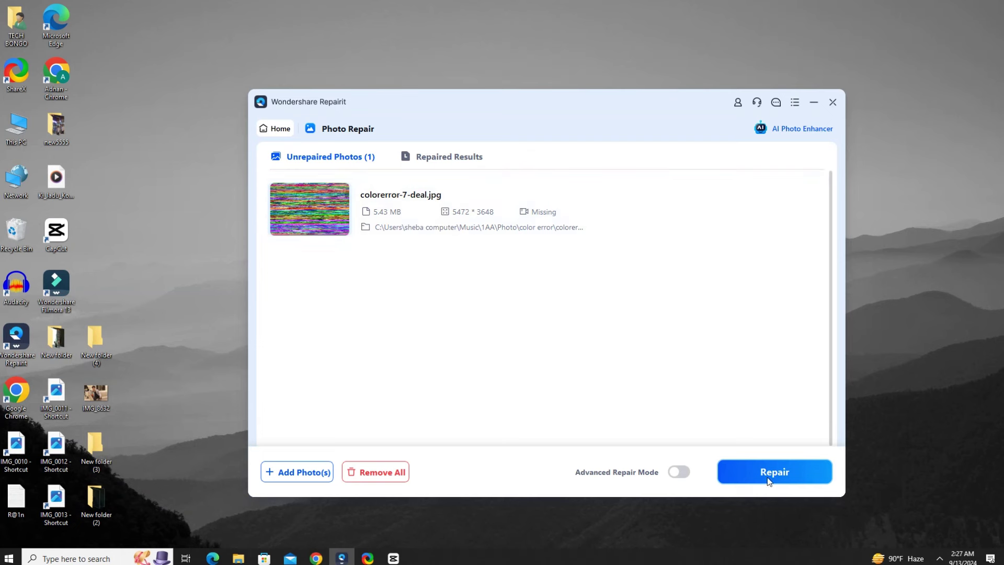
left_click(777, 473)
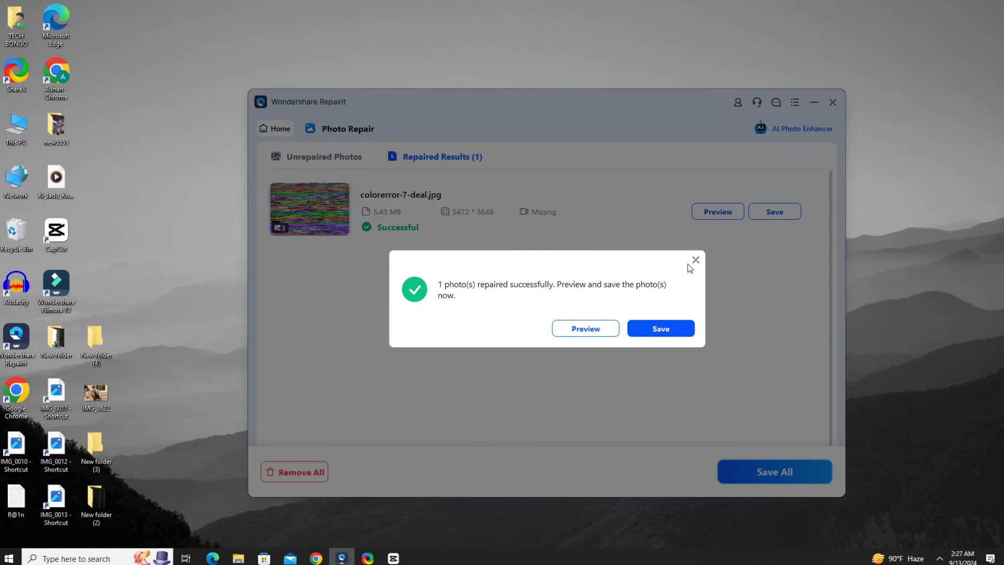
- Preview the repair results of colorerror-7-deal.jpg and inspect the second version at full size and zoomed in
left_click(592, 332)
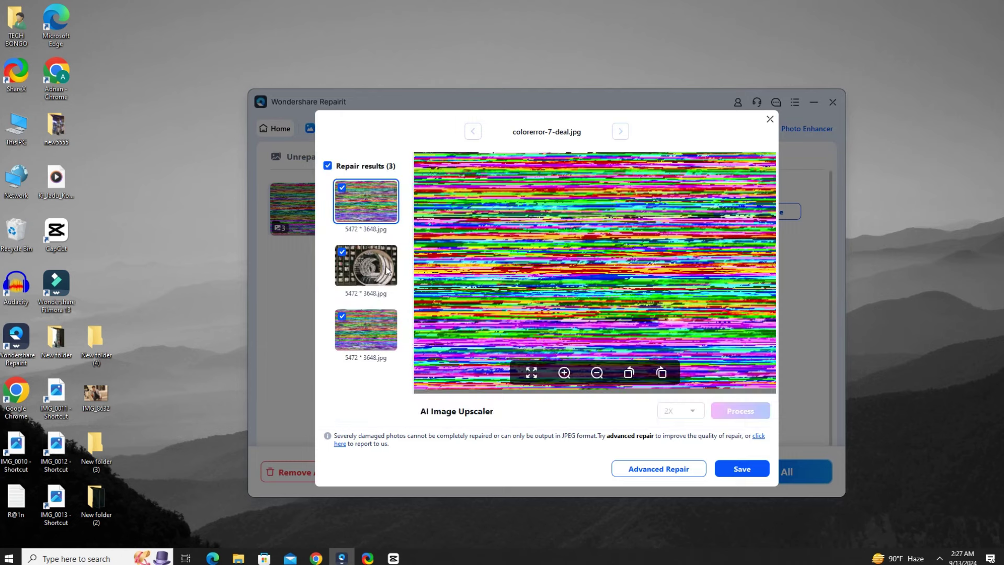
left_click(383, 271)
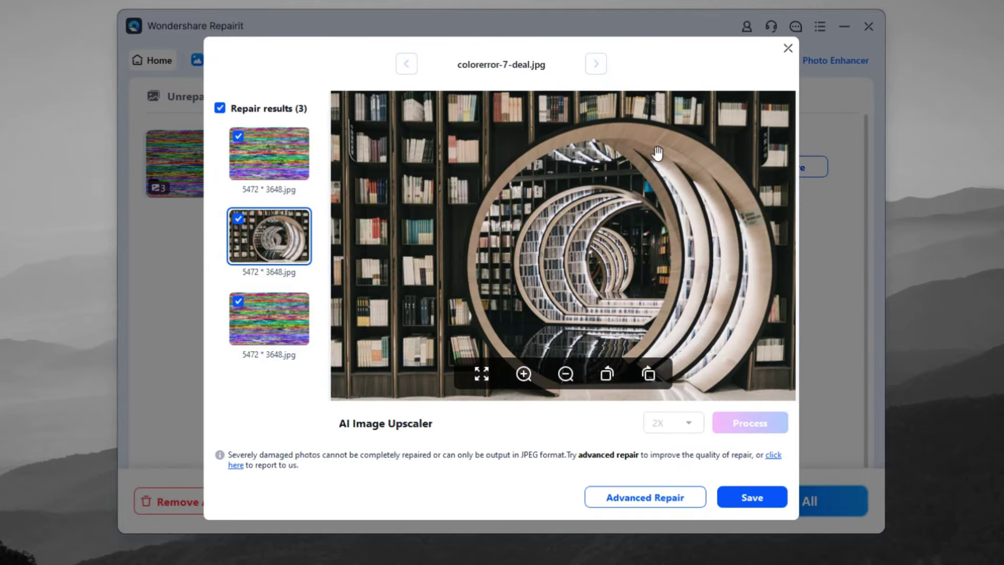
left_click(477, 374)
left_click(480, 374)
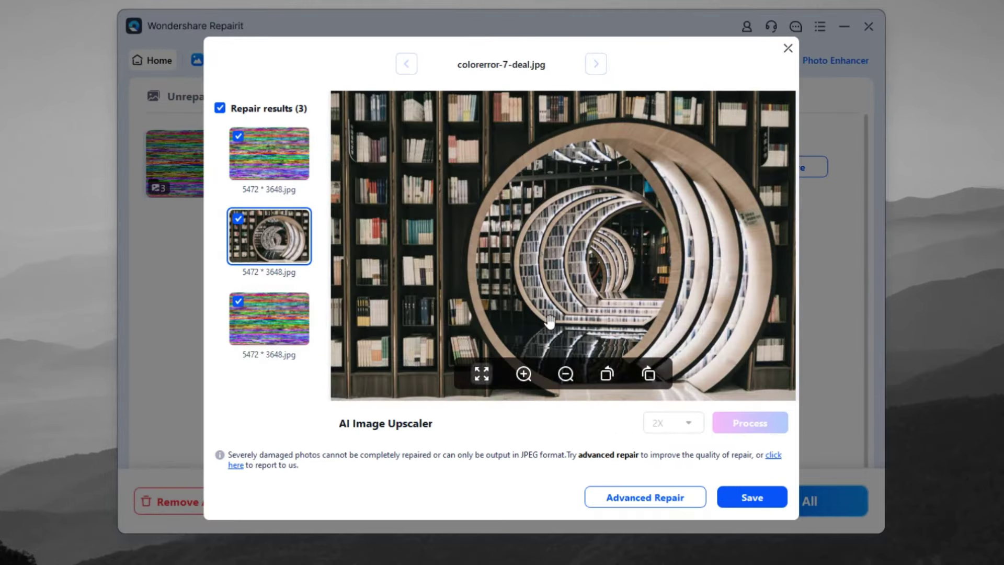
scroll(556, 293, "up", 3)
scroll(557, 292, "up", 3)
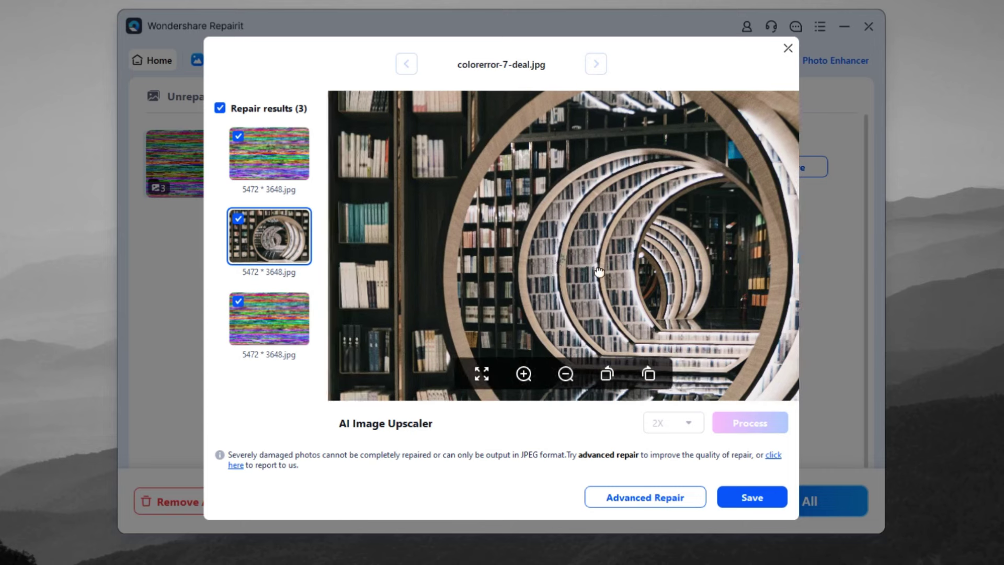
scroll(568, 273, "down", 5)
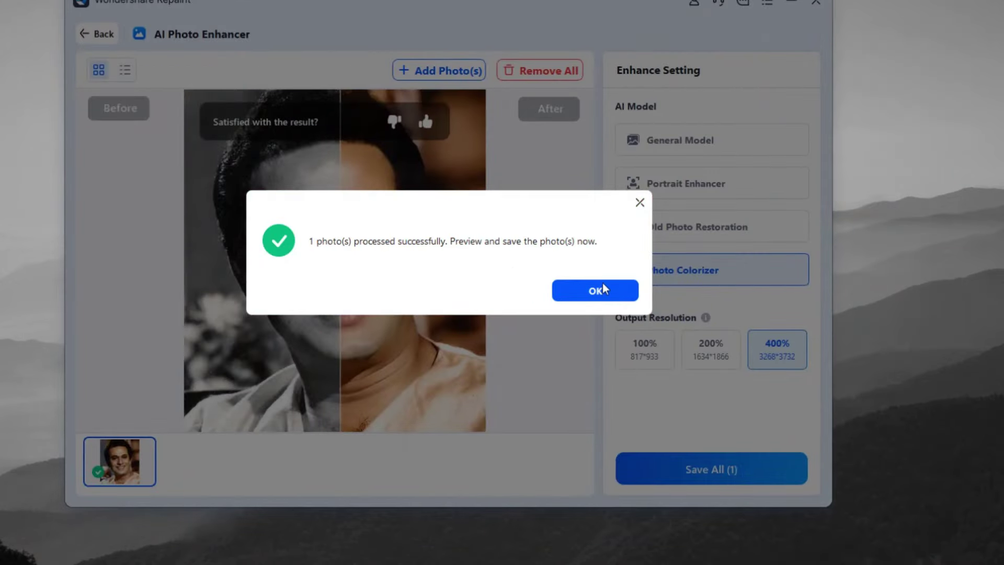
- Start saving the colorized photo and choose Local Disk (F:) as the save location
left_click(604, 289)
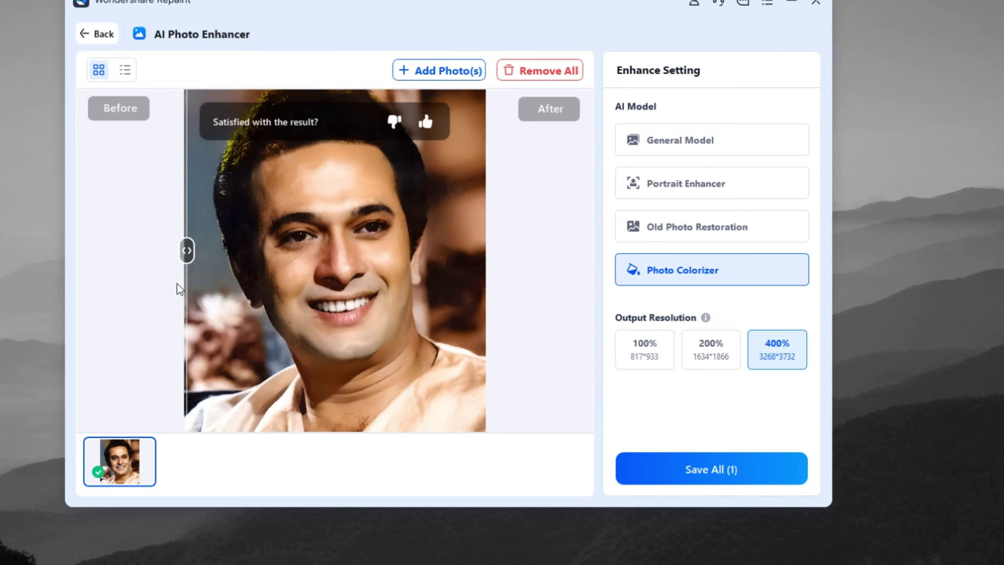
left_click(713, 472)
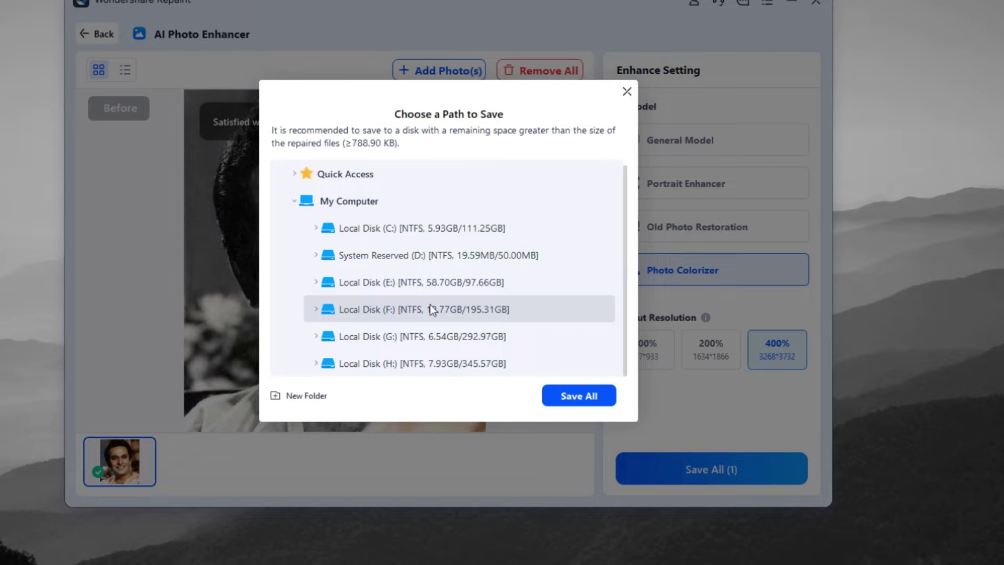
left_click(430, 308)
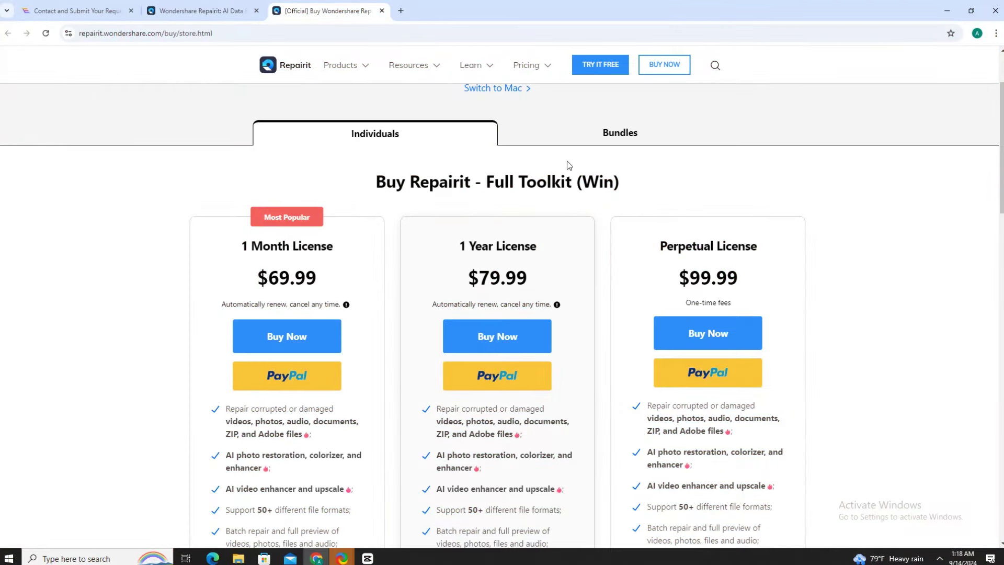
- Switch to the Repairit store page in the browser and review the Windows bundle plans and the individual license plans
scroll(586, 178, "up", 1)
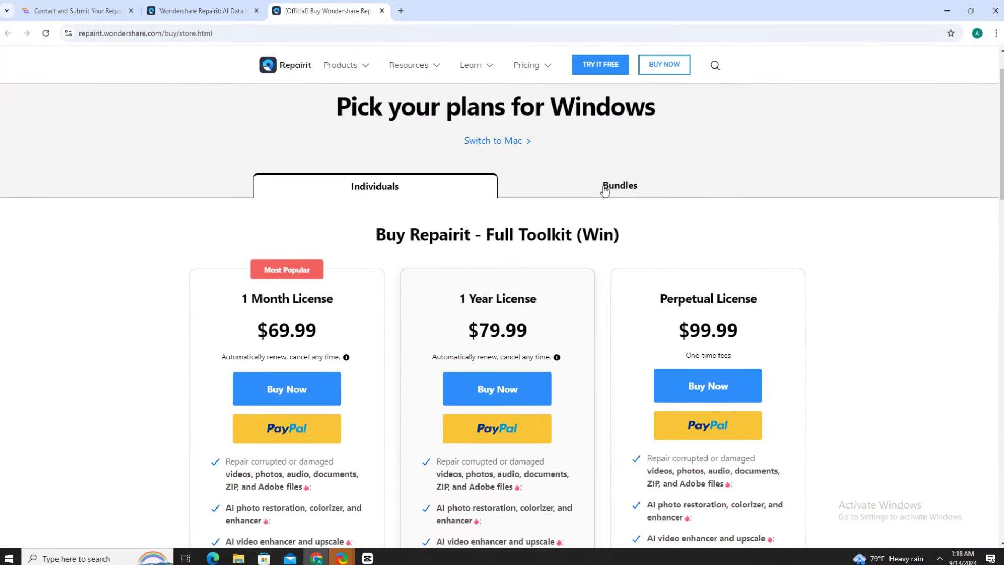
left_click(603, 189)
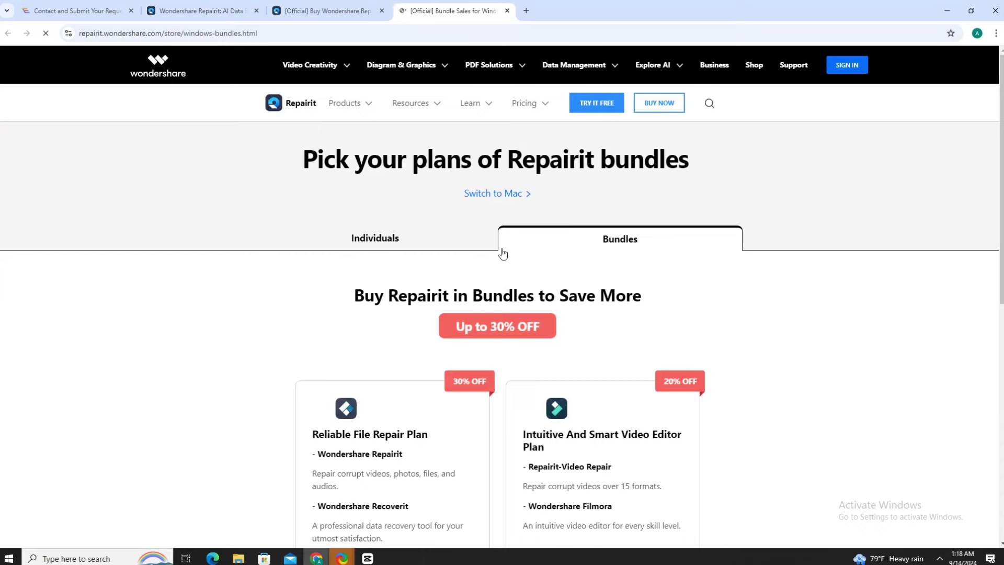
scroll(506, 343, "down", 2)
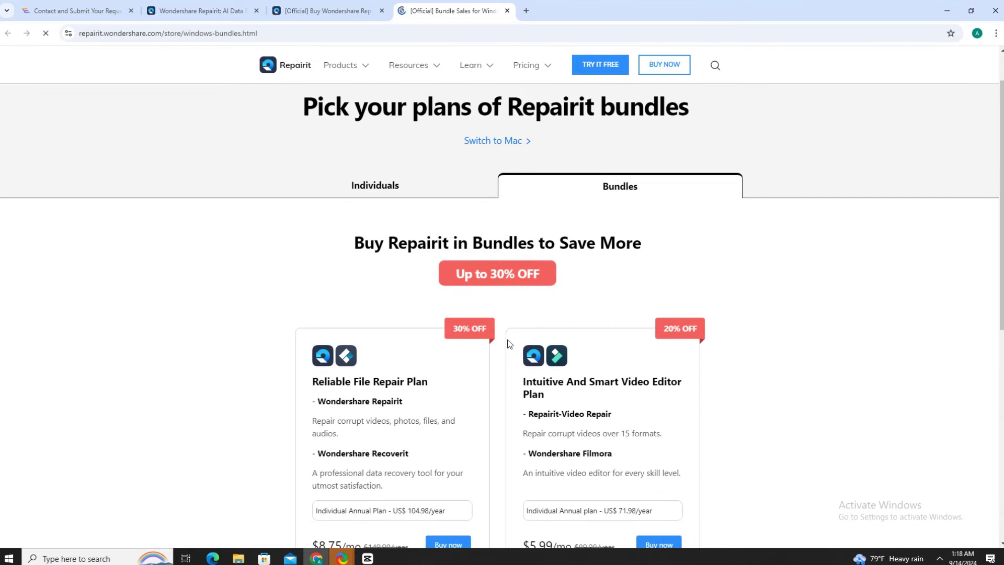
left_click(397, 140)
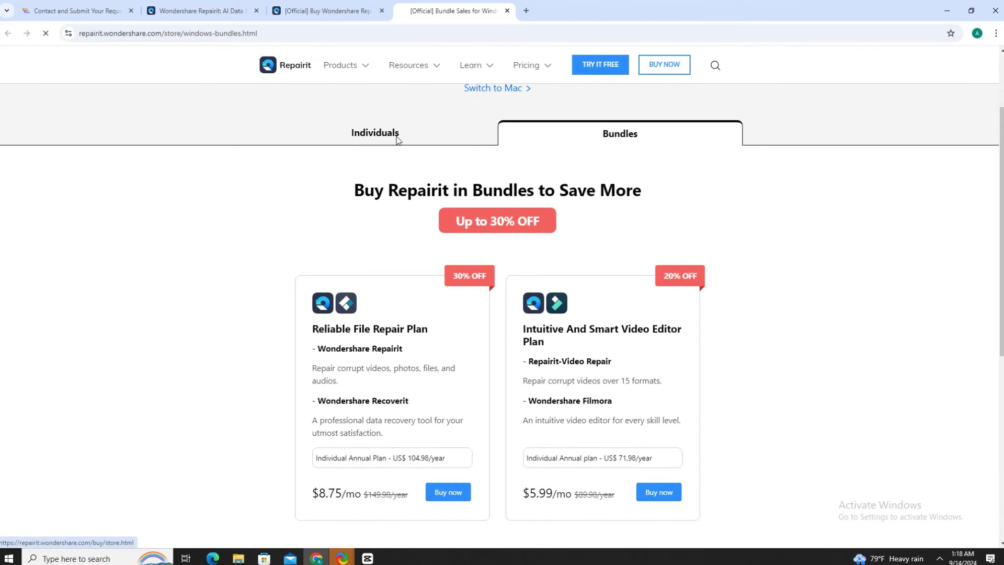
scroll(605, 329, "down", 3)
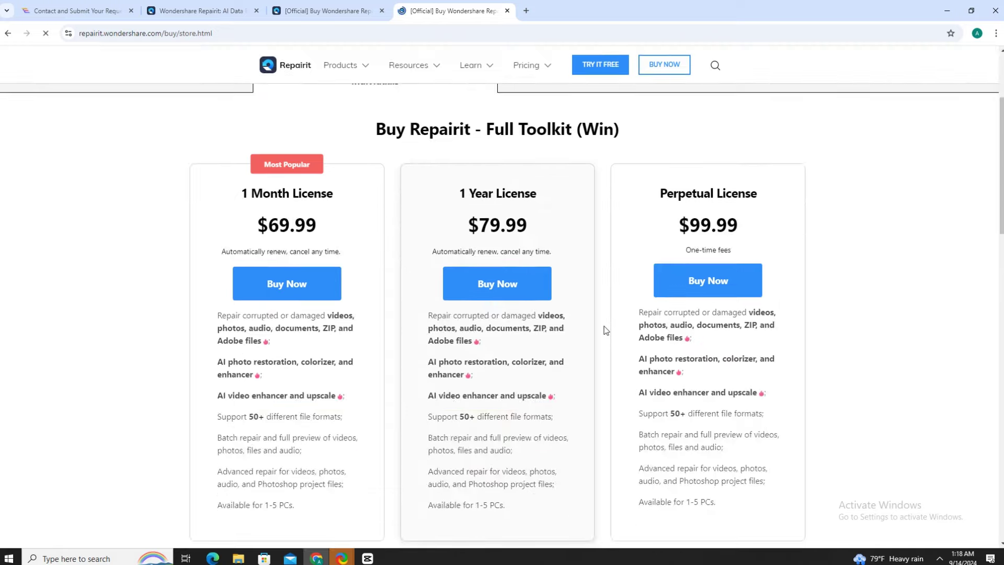
left_click(940, 558)
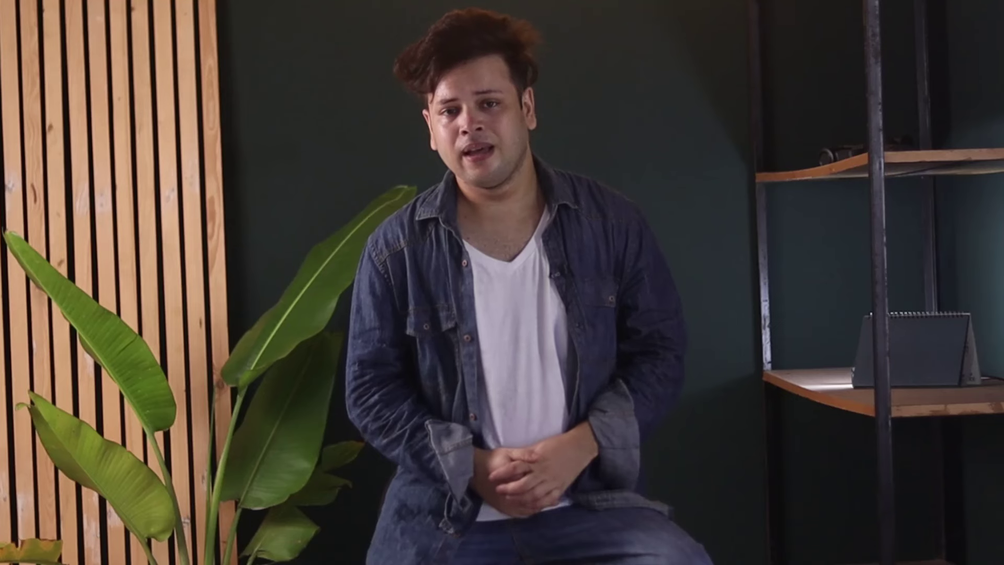